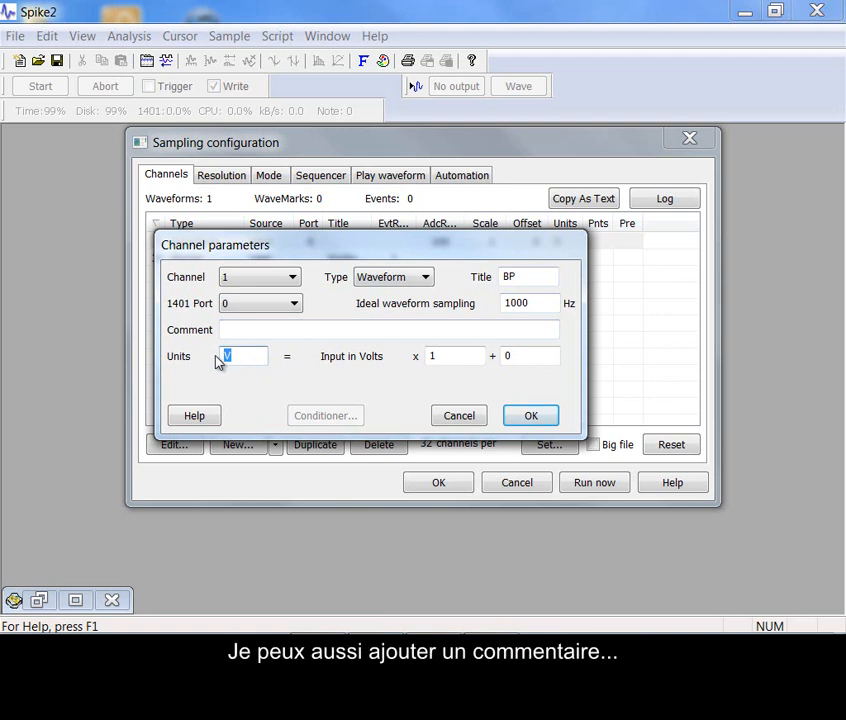
Set the BP waveform channel's units to mmHg with an input scale of 100
{"action": "type", "text": "Hg"}
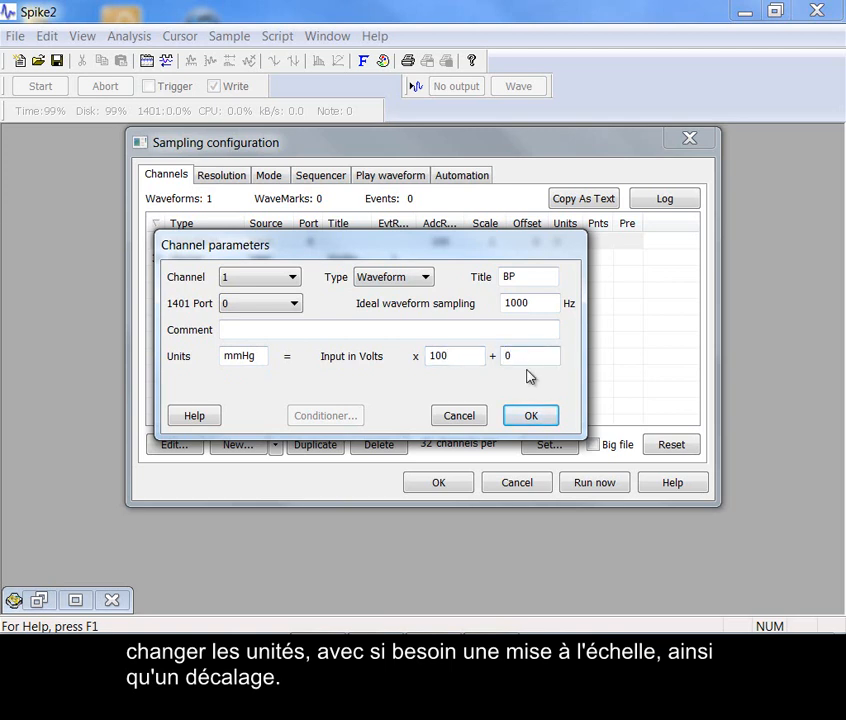
{"action": "left_click", "coordinate": [537, 417]}
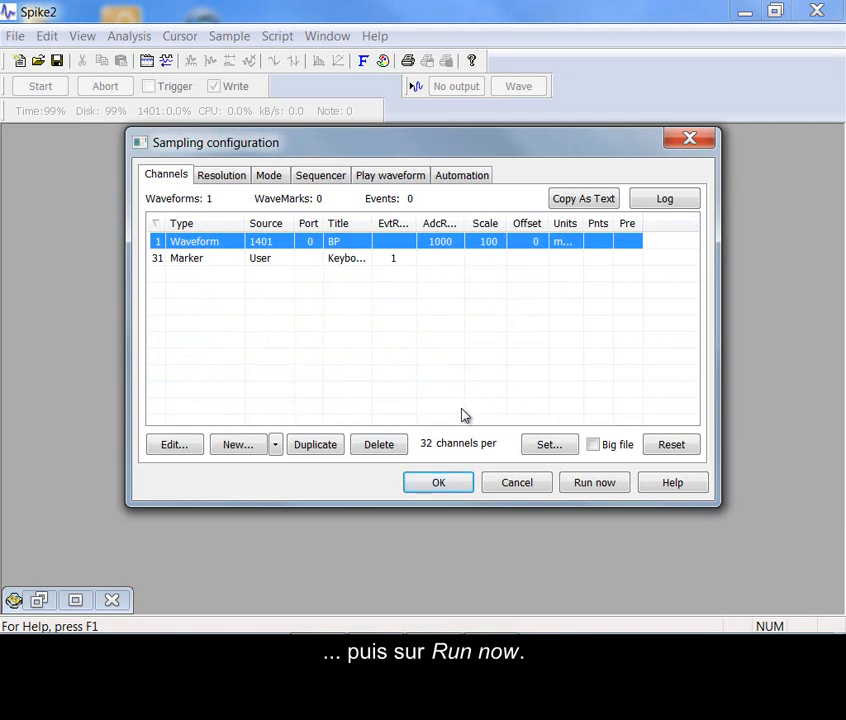
Open a new data document from the sampling configuration and start recording
{"action": "left_click", "coordinate": [598, 485]}
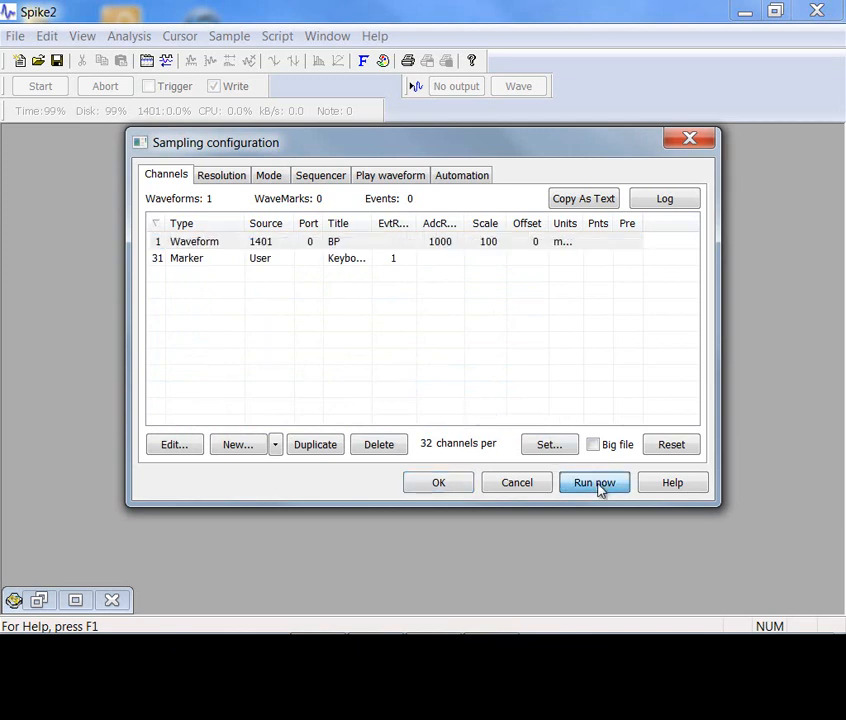
{"action": "left_click", "coordinate": [598, 485]}
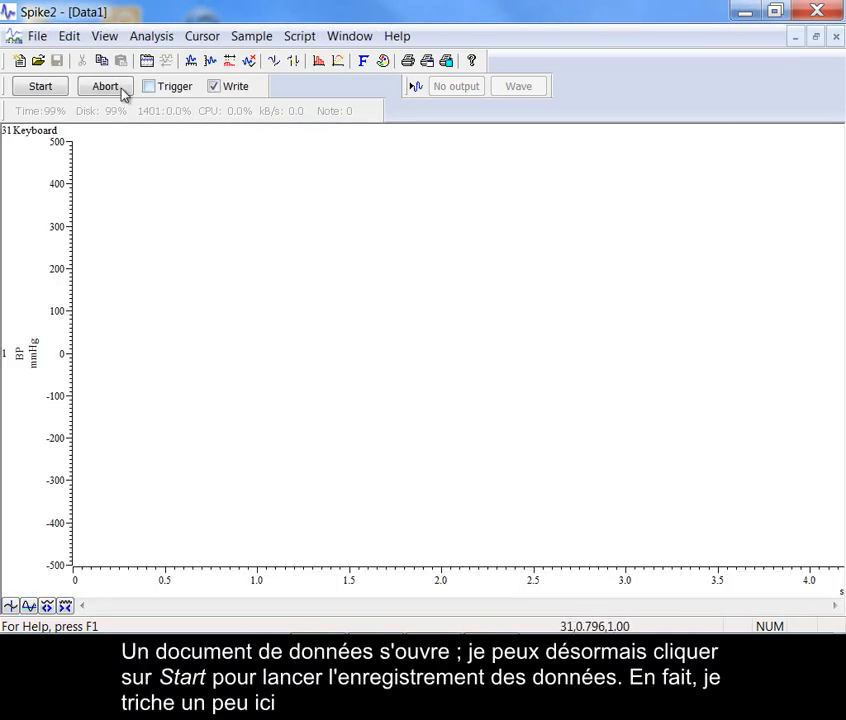
{"action": "left_click", "coordinate": [40, 90]}
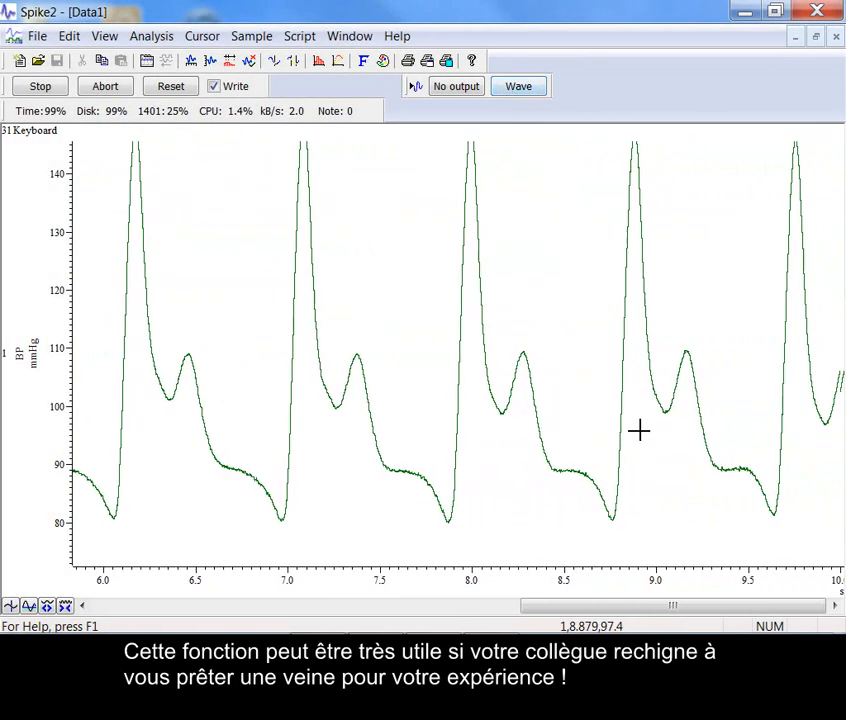
Review earlier BP data, measure the time and amplitude span from a pressure peak near 7.1 s, and return to the incoming data
{"action": "left_click_drag", "start_coordinate": [682, 600], "coordinate": [559, 598]}
{"action": "key", "text": "End"}
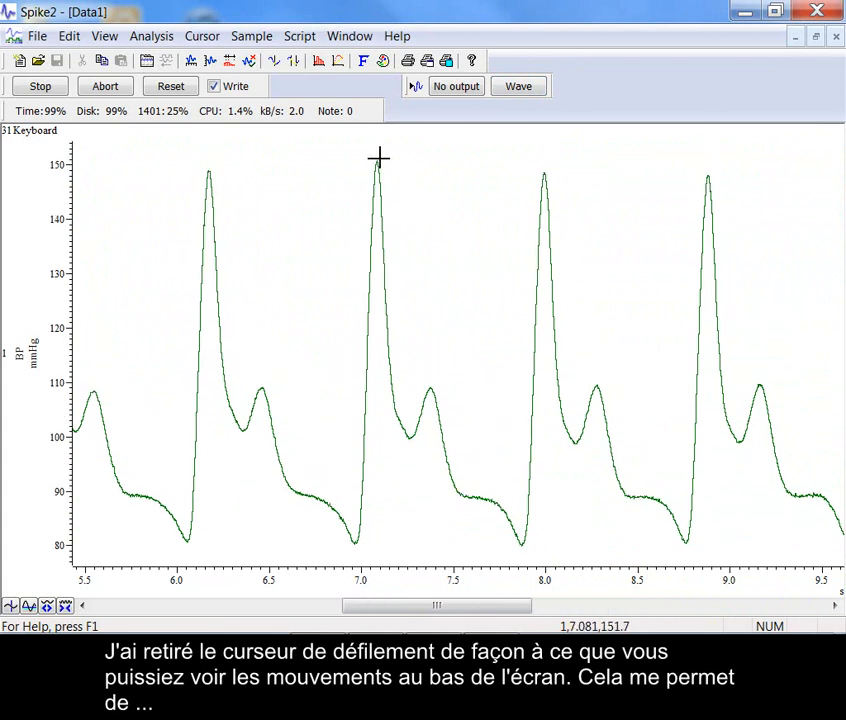
{"action": "left_click_drag", "start_coordinate": [379, 157], "coordinate": [379, 159]}
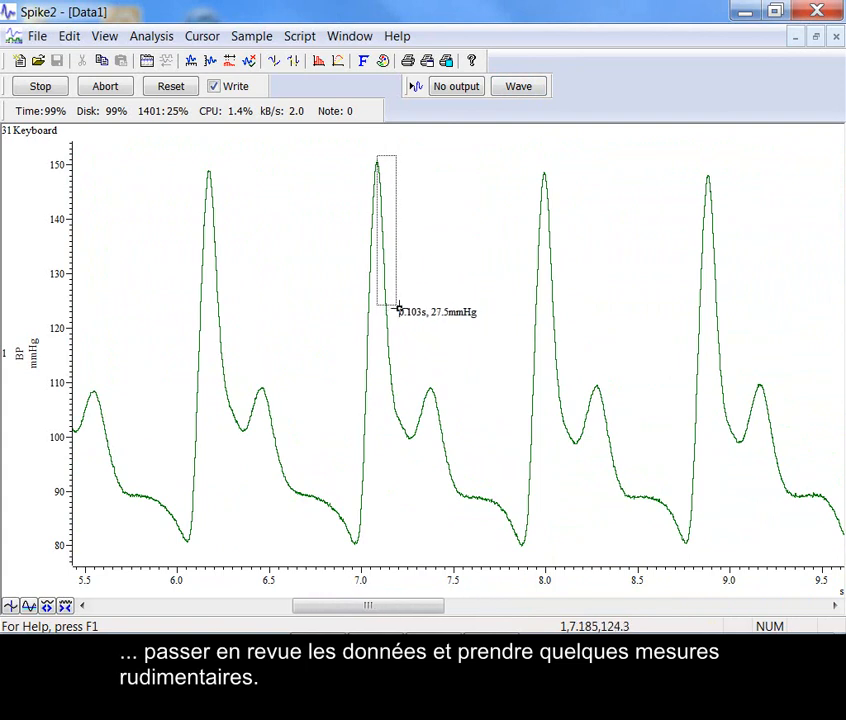
{"action": "left_click_drag", "start_coordinate": [402, 354], "coordinate": [402, 355]}
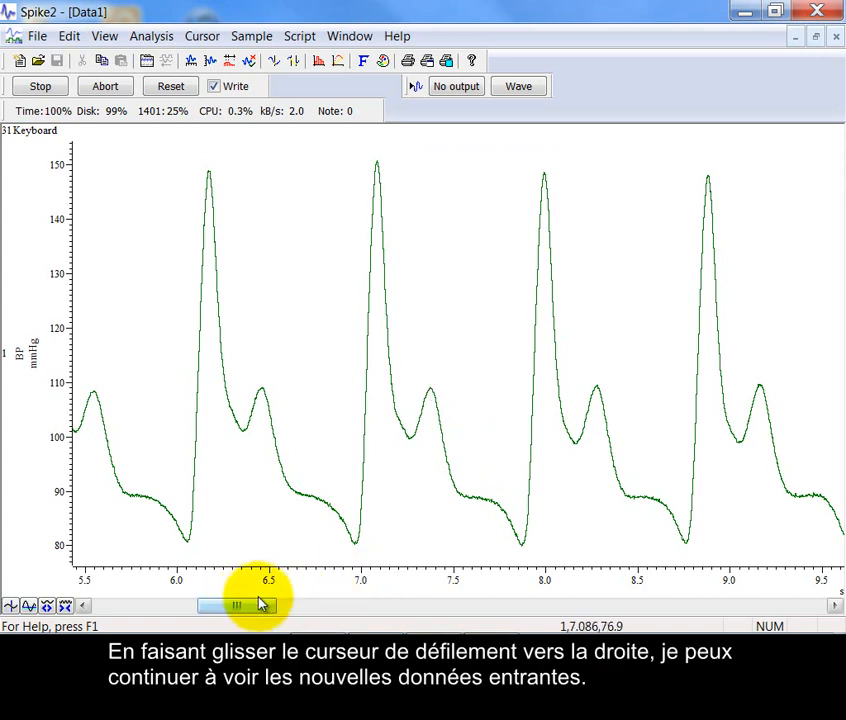
{"action": "left_click_drag", "start_coordinate": [273, 609], "coordinate": [825, 604]}
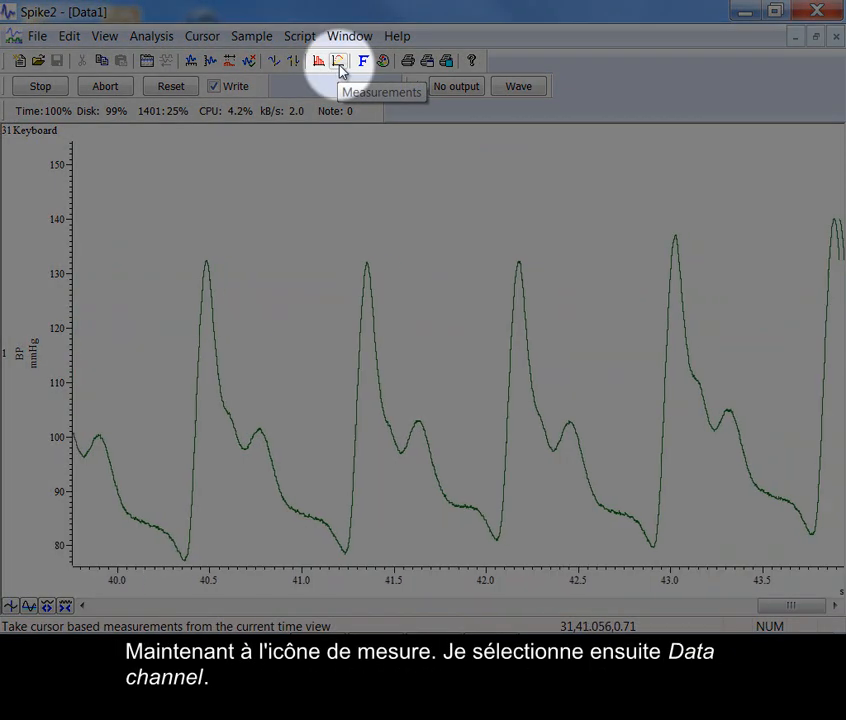
Set up a measurement to a data channel, targeting a new memory channel of type Event
{"action": "left_click", "coordinate": [339, 63]}
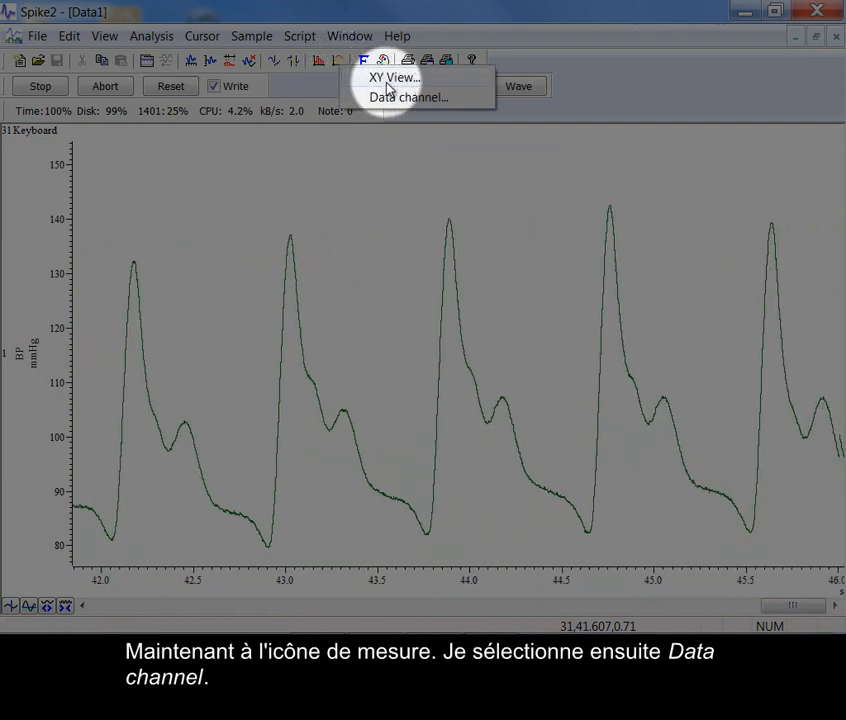
{"action": "left_click", "coordinate": [401, 98]}
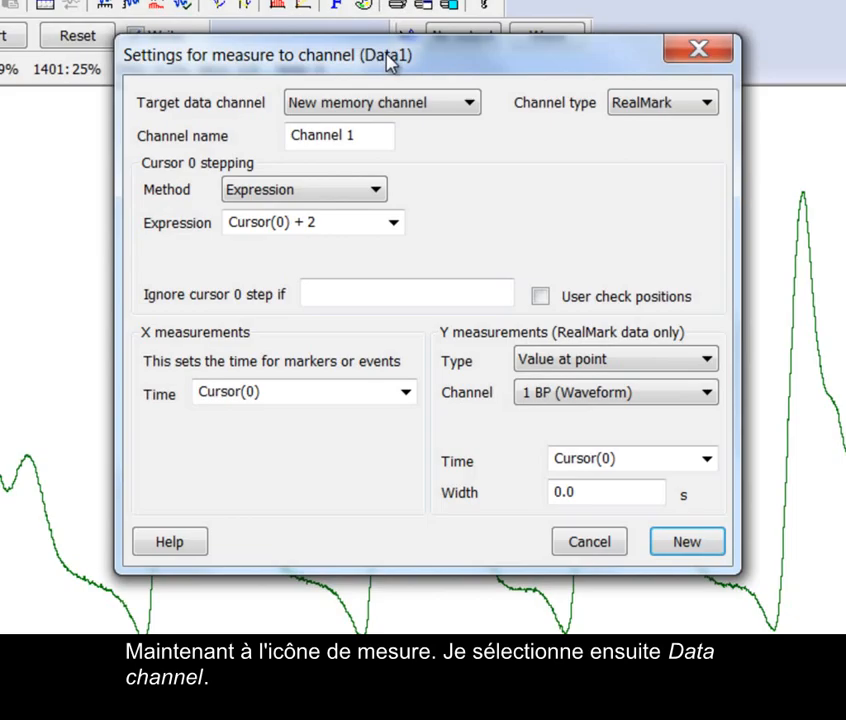
{"action": "left_click", "coordinate": [377, 88]}
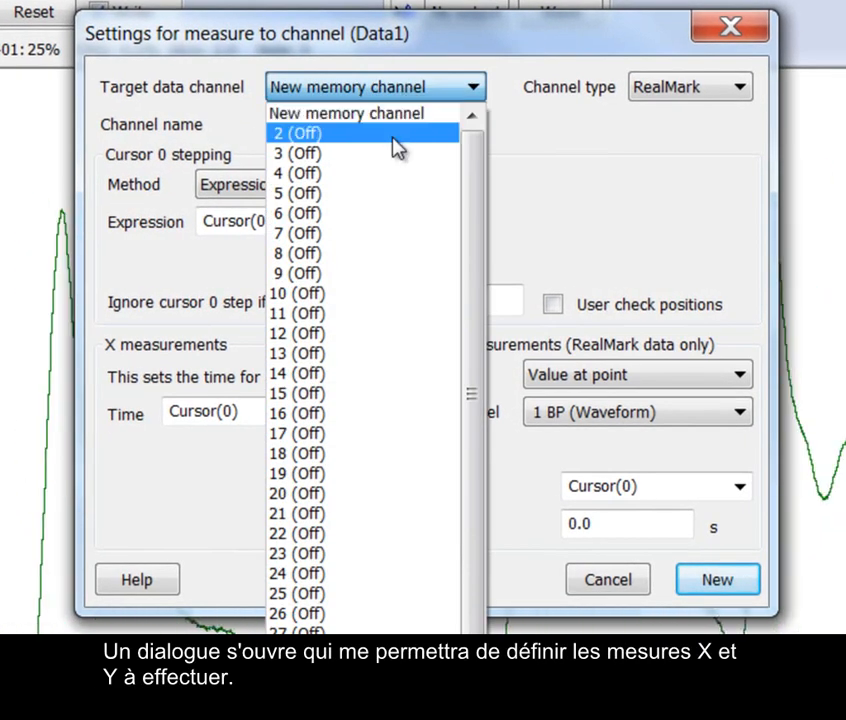
{"action": "left_click", "coordinate": [396, 115]}
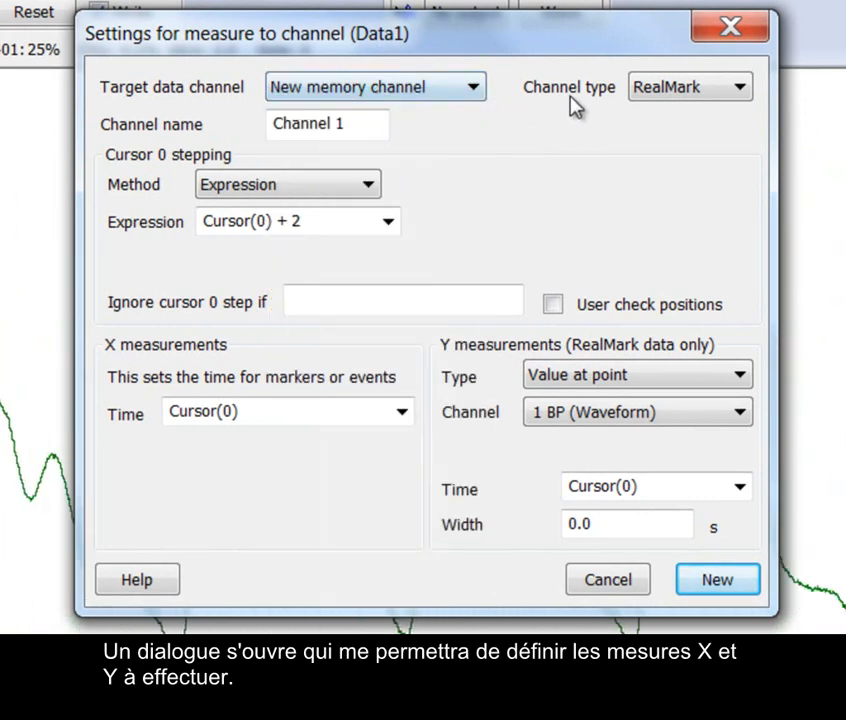
{"action": "left_click", "coordinate": [655, 96]}
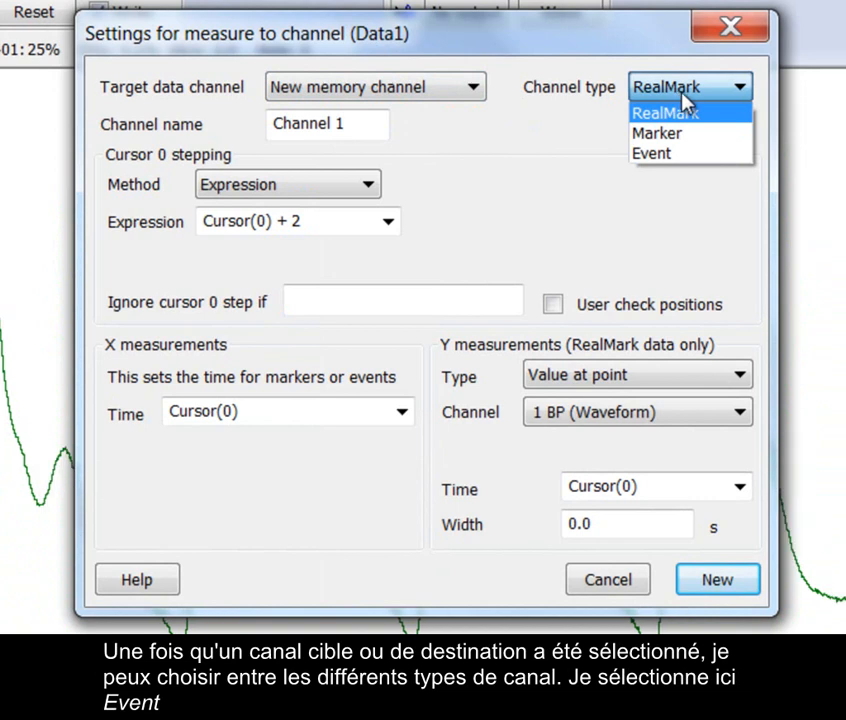
{"action": "left_click", "coordinate": [711, 160]}
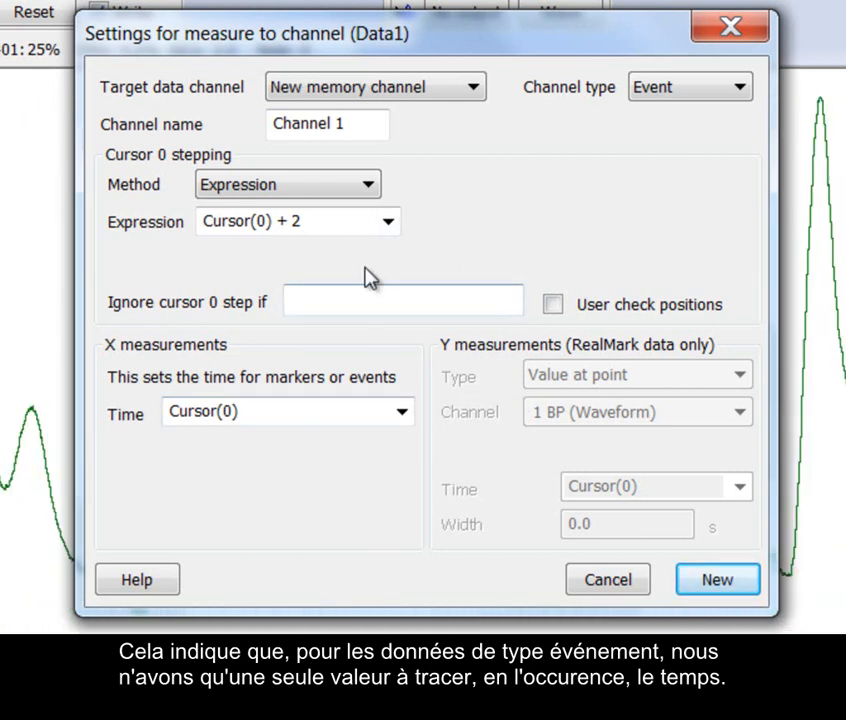
Set cursor 0 stepping to Peak find on channel 1 BP with an amplitude of 25, and create the measurement channel
{"action": "left_click", "coordinate": [368, 187]}
{"action": "left_click", "coordinate": [365, 210]}
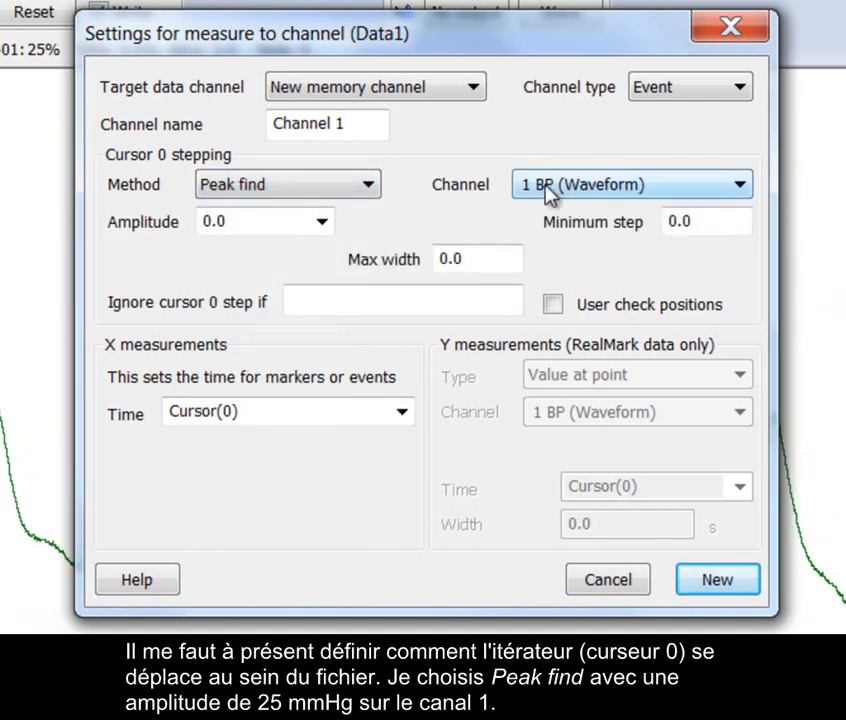
{"action": "left_click", "coordinate": [305, 222]}
{"action": "type", "text": "25"}
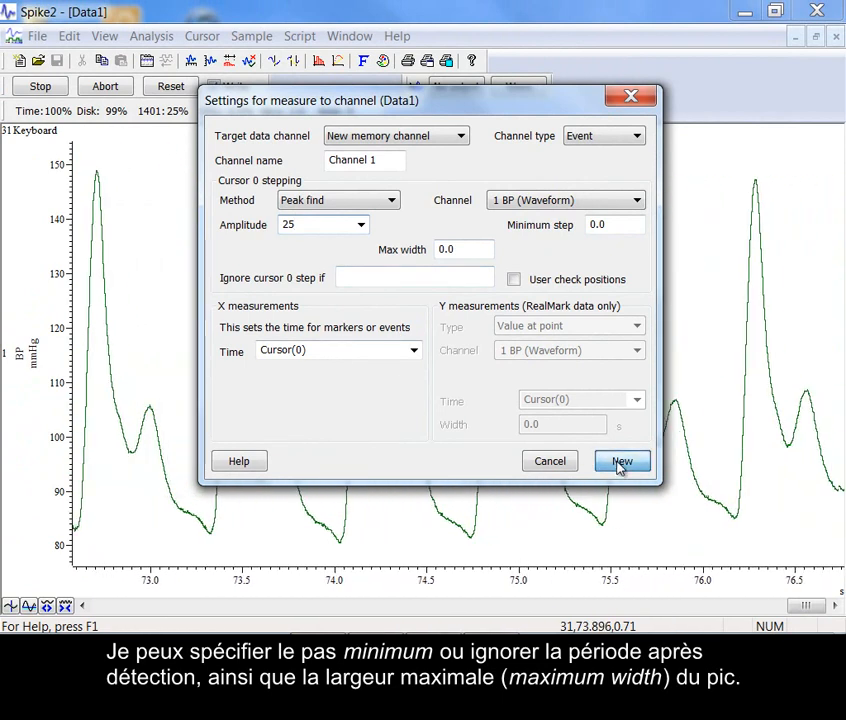
{"action": "left_click", "coordinate": [620, 465]}
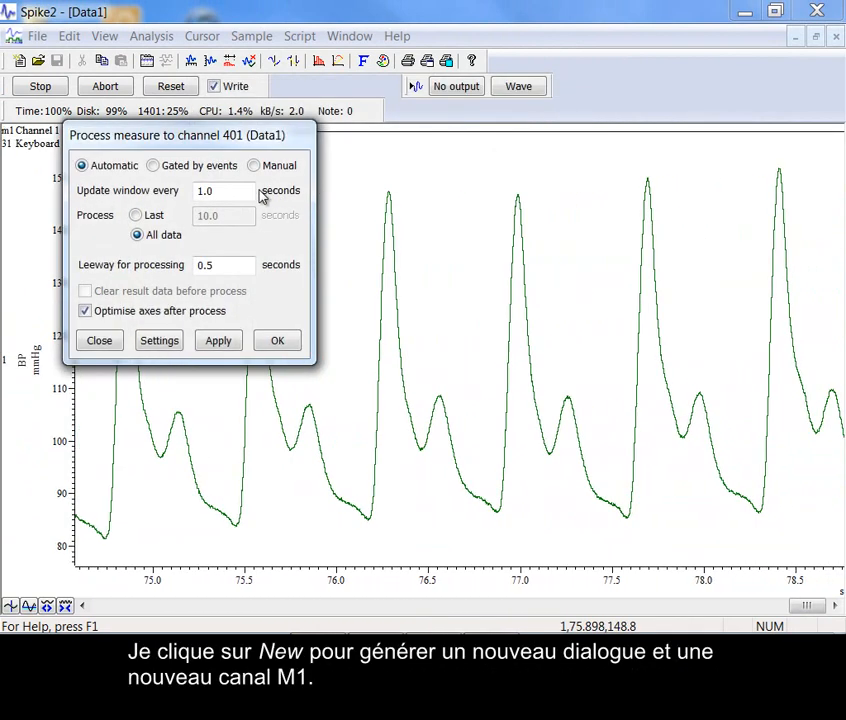
Process all data automatically with an update interval of 0 seconds and a leeway of 0 seconds
{"action": "left_click_drag", "start_coordinate": [249, 191], "coordinate": [211, 194]}
{"action": "type", "text": "0"}
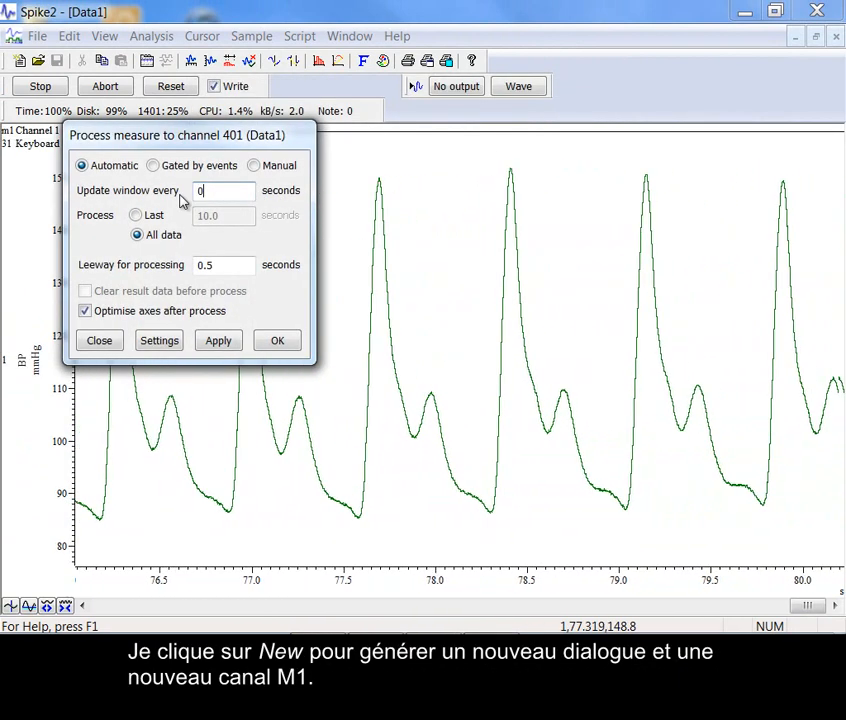
{"action": "double_click", "coordinate": [225, 265]}
{"action": "type", "text": "0"}
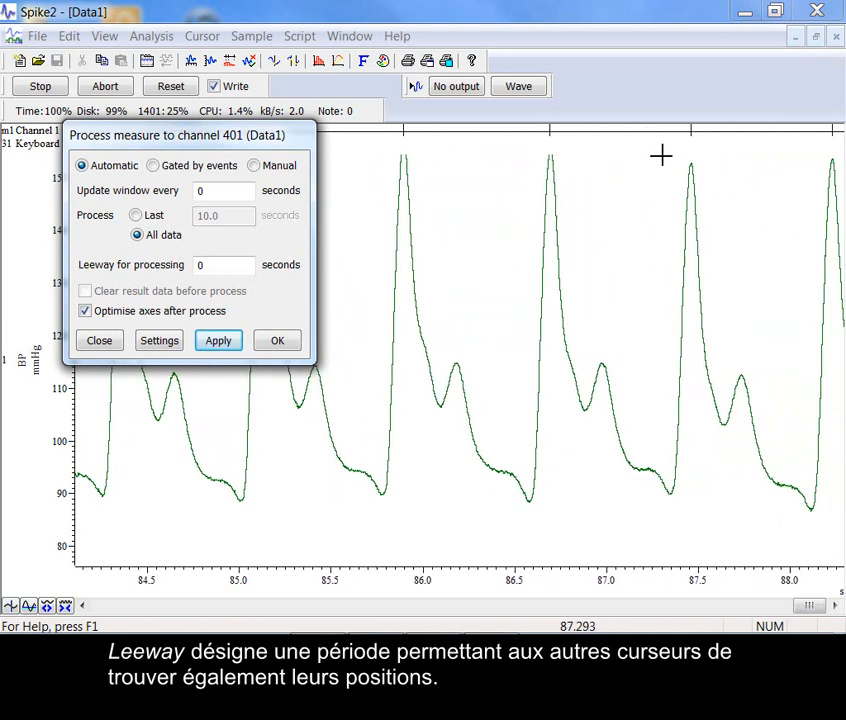
{"action": "left_click", "coordinate": [292, 342]}
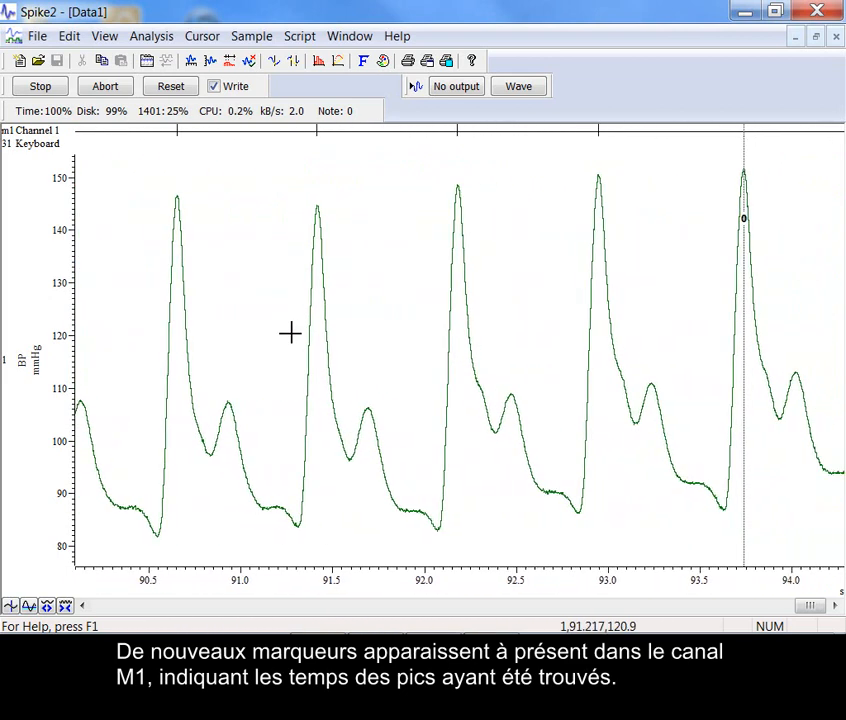
Duplicate the peak event channel m1
{"action": "right_click", "coordinate": [320, 138]}
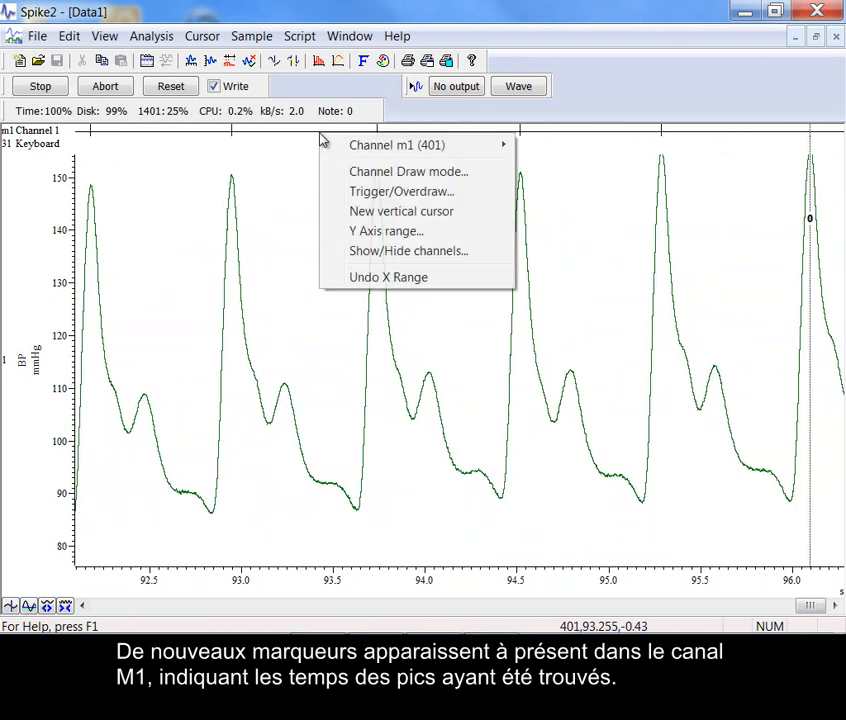
{"action": "mouse_move", "coordinate": [383, 153]}
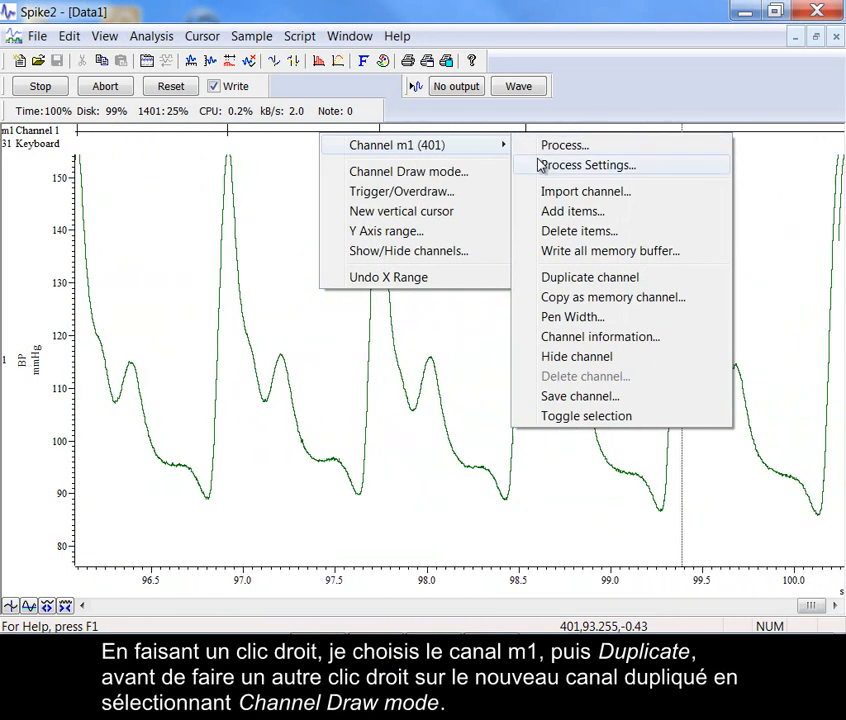
{"action": "left_click", "coordinate": [548, 277]}
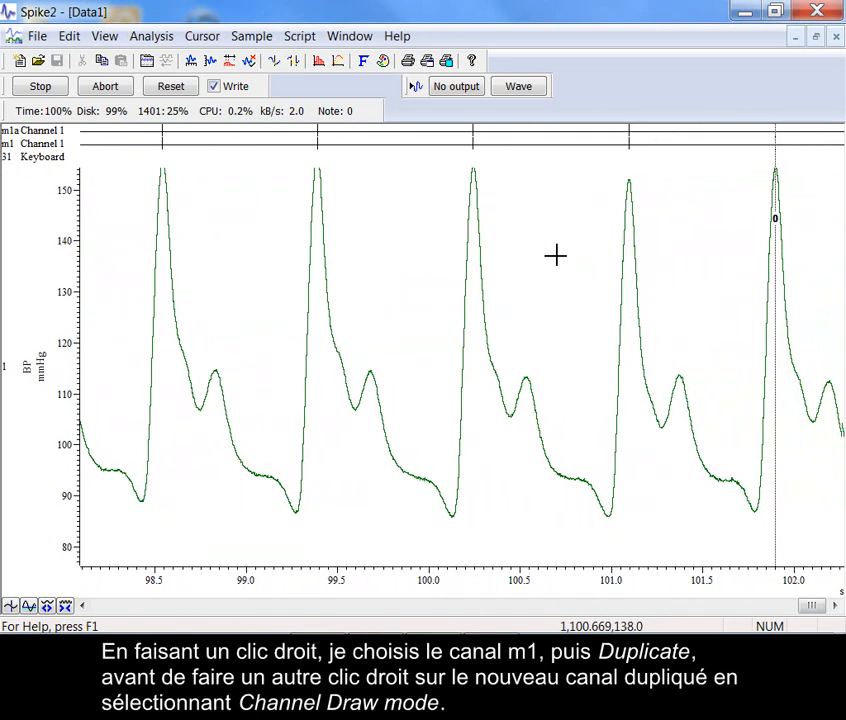
Draw the duplicated channel m1a as instantaneous frequency (Inst Frq) with a line
{"action": "right_click", "coordinate": [520, 138]}
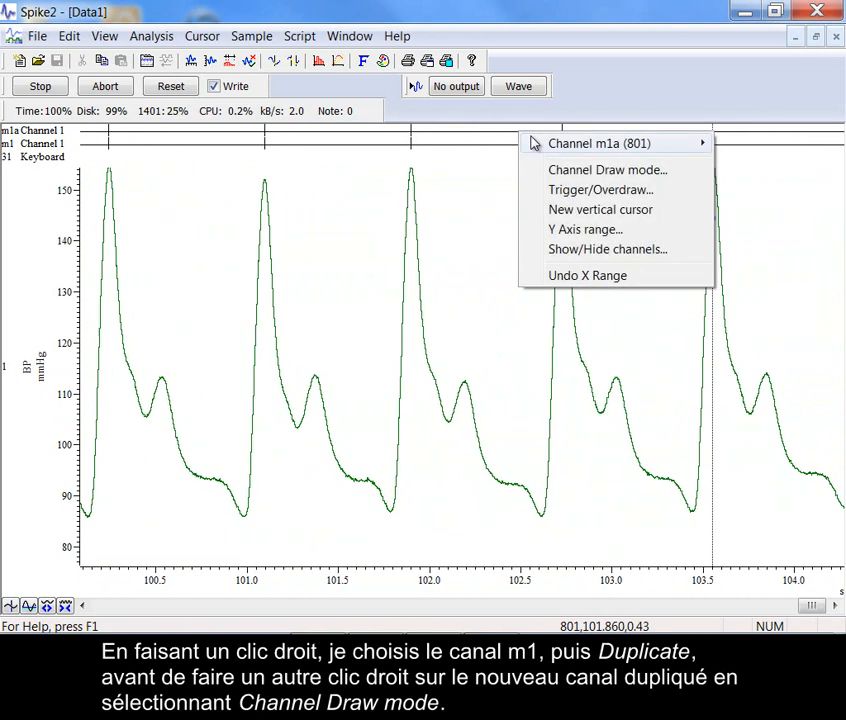
{"action": "left_click", "coordinate": [549, 172]}
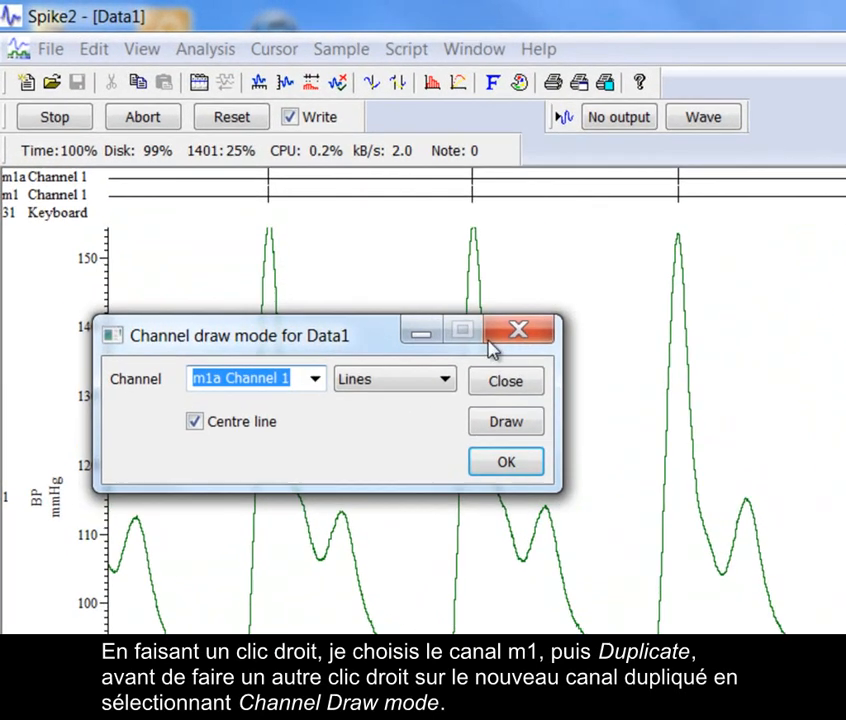
{"action": "left_click", "coordinate": [329, 283]}
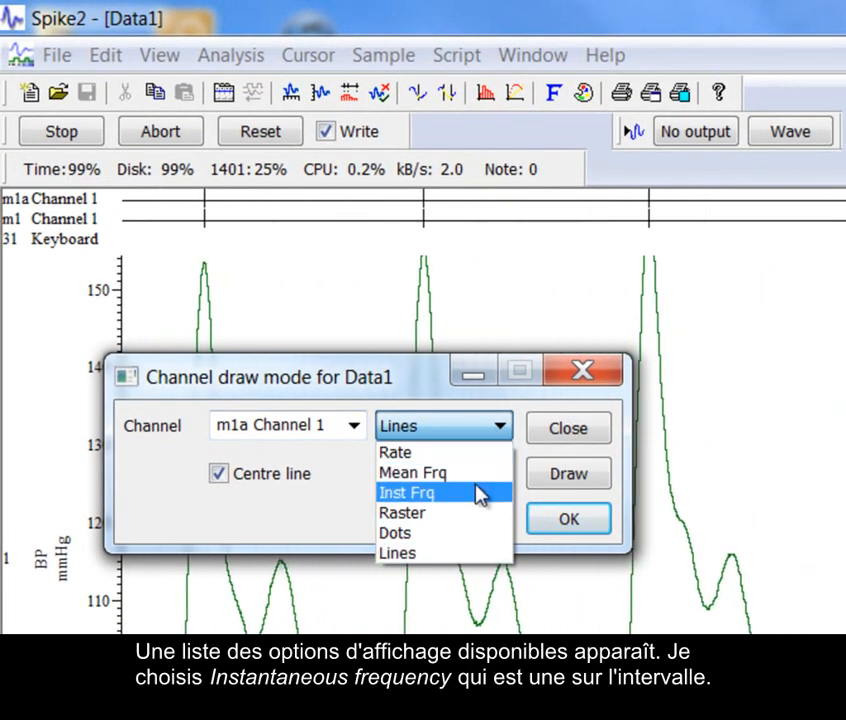
{"action": "left_click", "coordinate": [479, 492]}
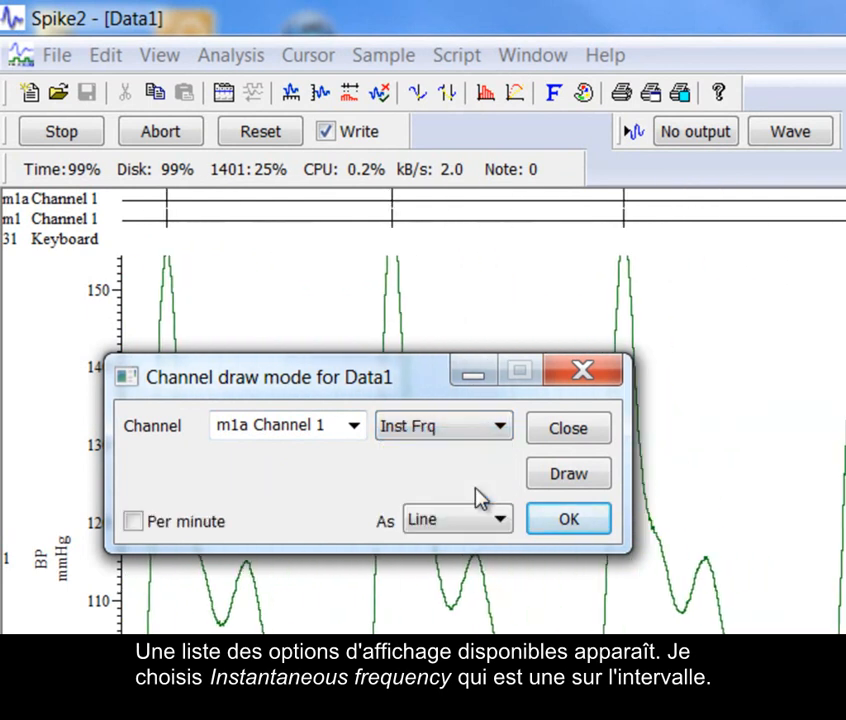
{"action": "left_click", "coordinate": [570, 476]}
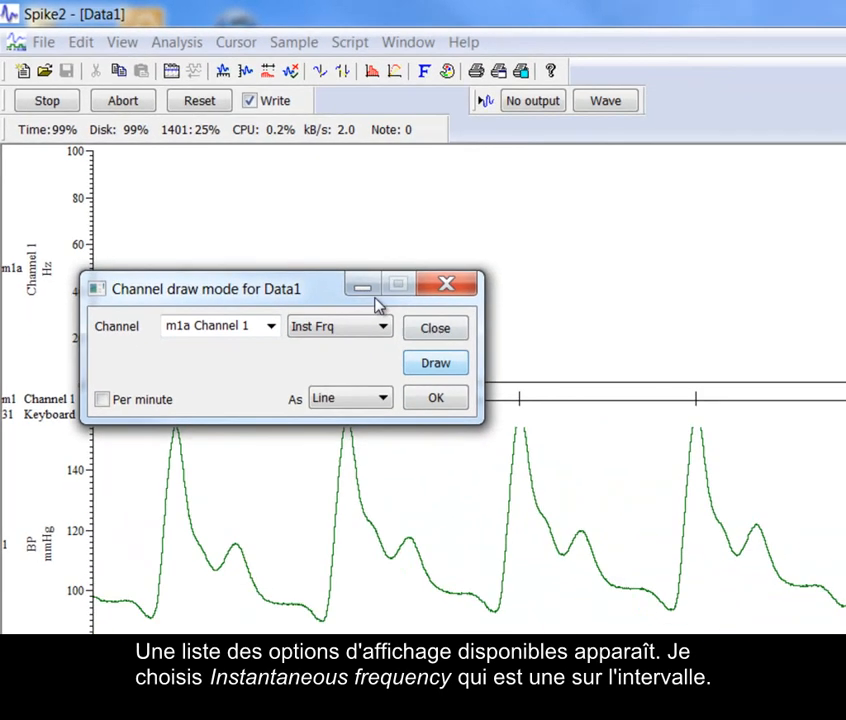
Optimise the visible Y axis ranges and widen the displayed time range to show more beats
{"action": "left_click_drag", "start_coordinate": [274, 247], "coordinate": [437, 413]}
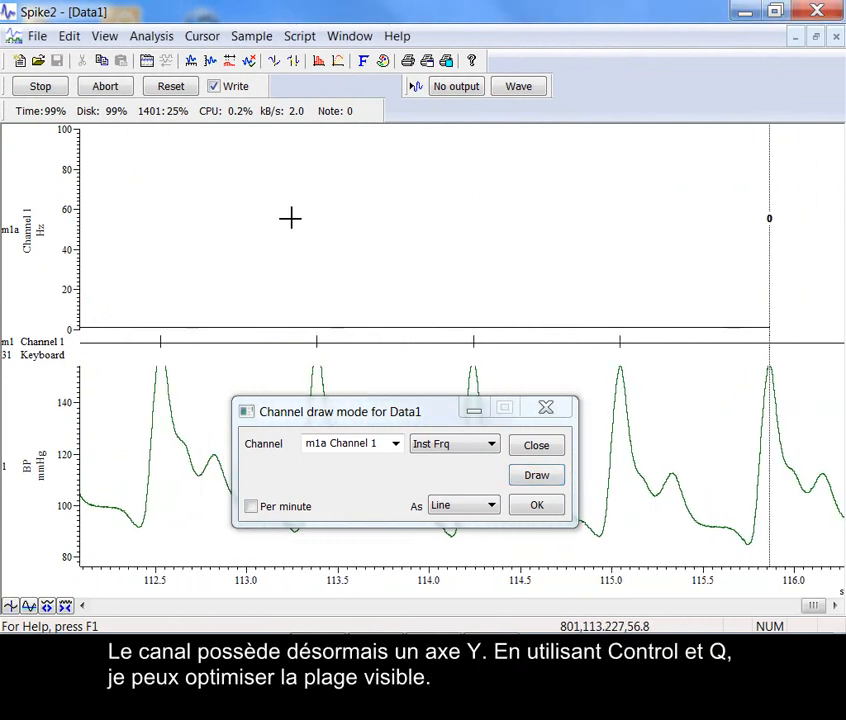
{"action": "key", "text": "ctrl+q"}
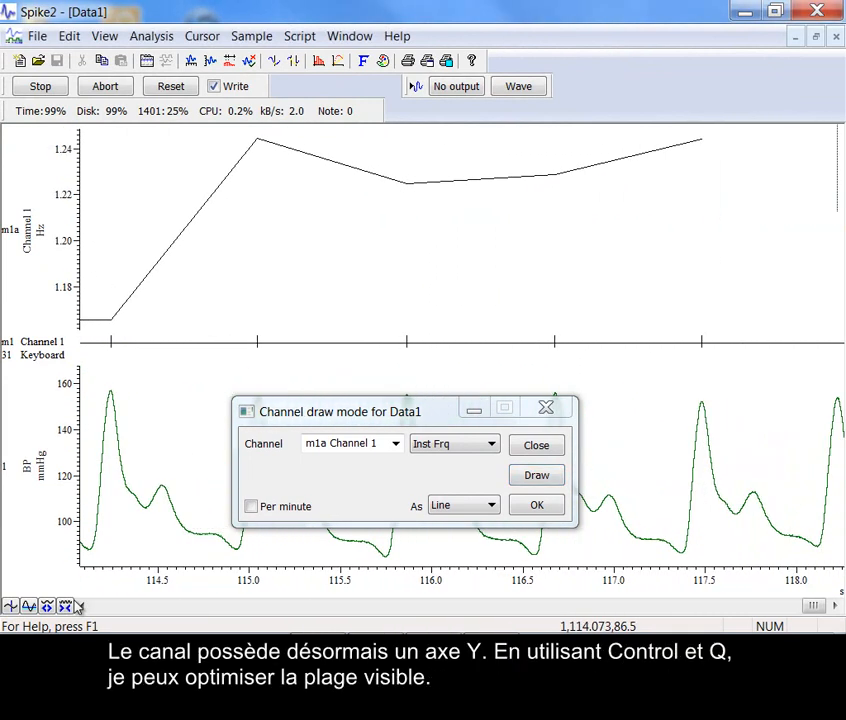
{"action": "left_click", "coordinate": [69, 606]}
{"action": "left_click", "coordinate": [69, 606]}
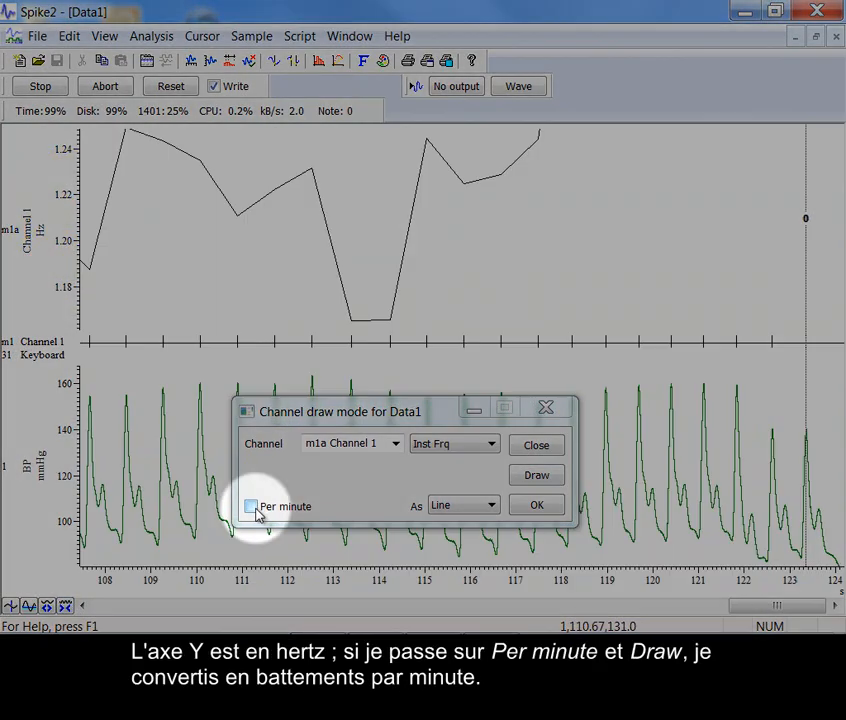
Switch the m1a frequency display to per minute and optimise its Y axis range
{"action": "left_click", "coordinate": [256, 511]}
{"action": "left_click", "coordinate": [537, 478]}
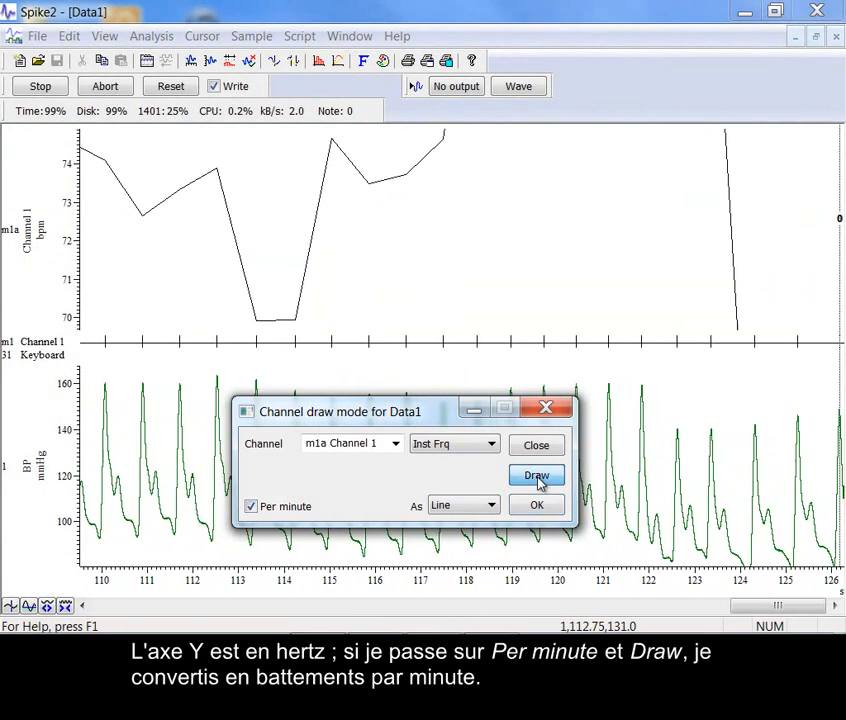
{"action": "left_click", "coordinate": [275, 251]}
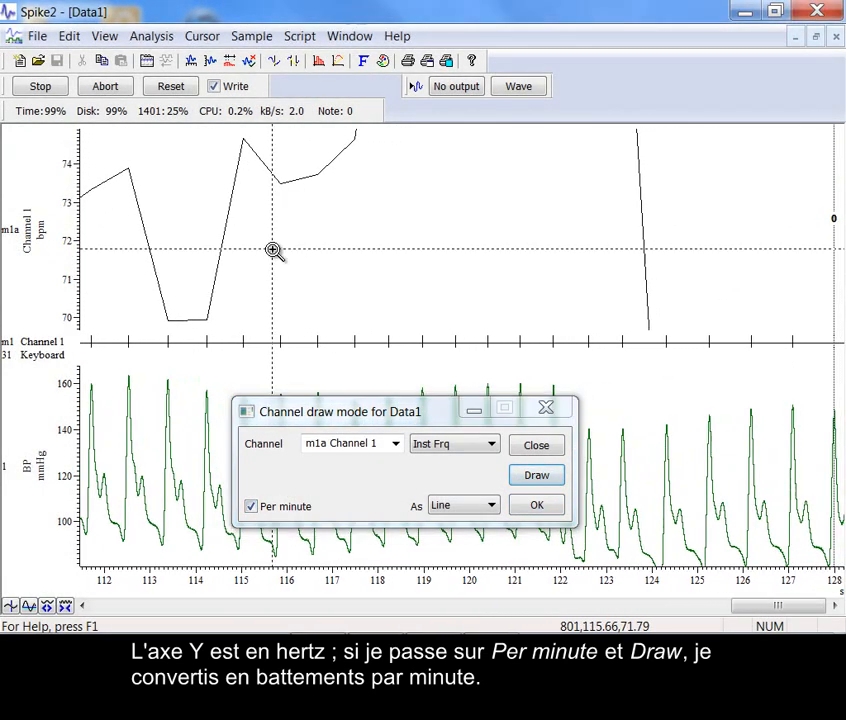
{"action": "key", "text": "End"}
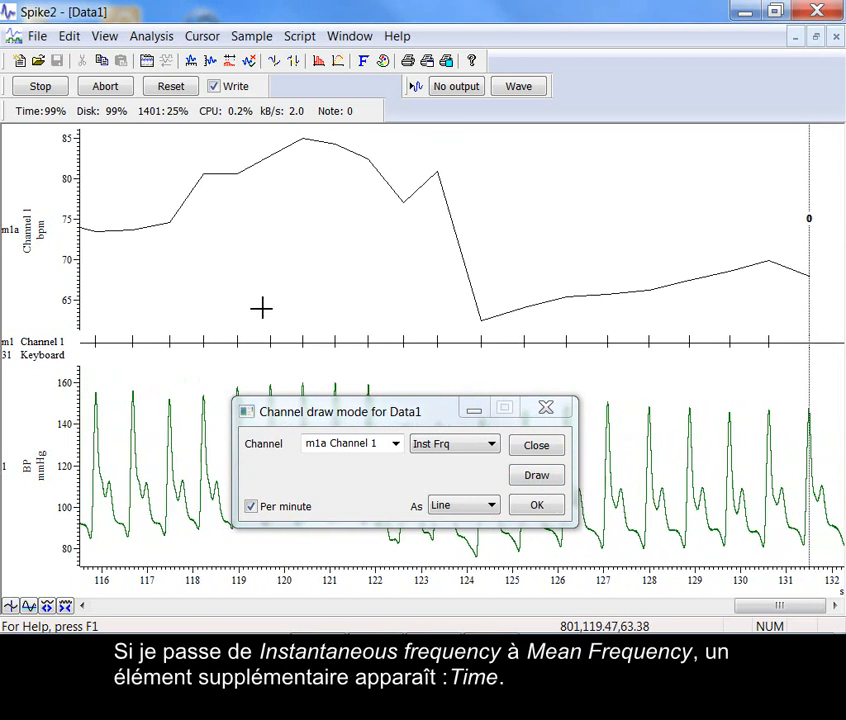
Switch the m1a channel display to mean frequency (Mean Frq) with a time of 5 seconds
{"action": "left_click", "coordinate": [453, 445]}
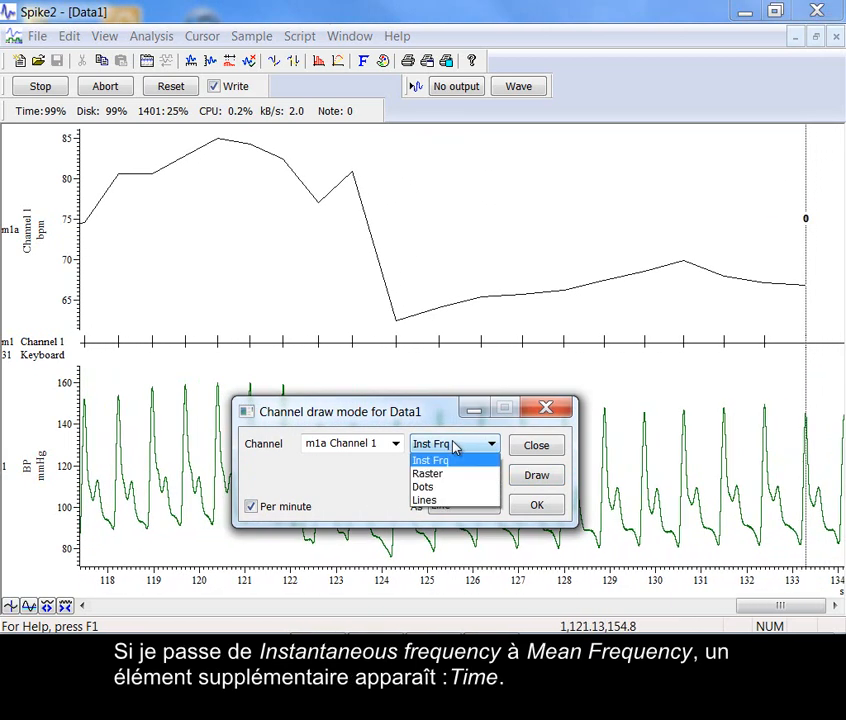
{"action": "left_click", "coordinate": [453, 473]}
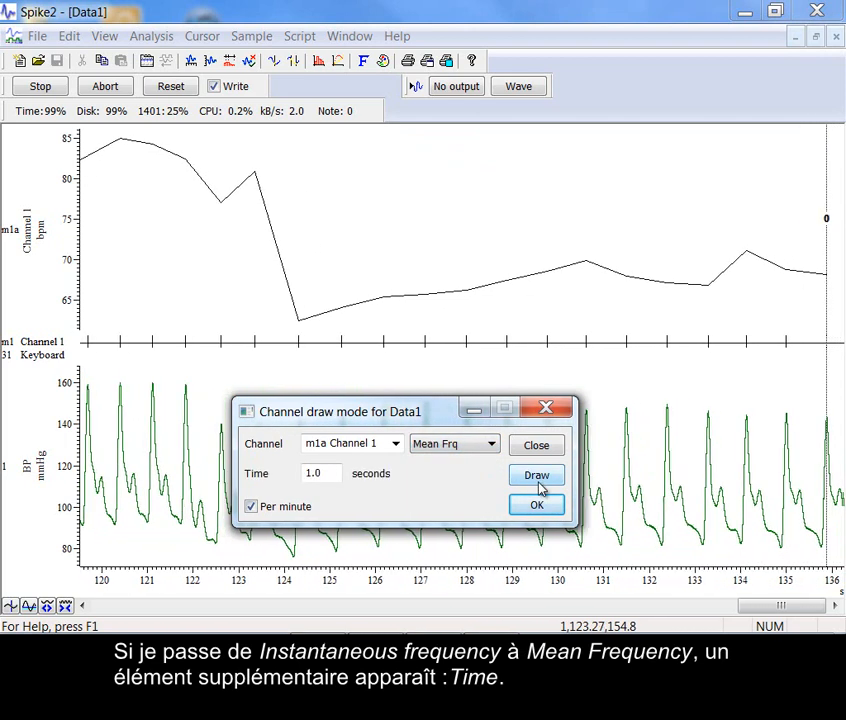
{"action": "left_click", "coordinate": [537, 486]}
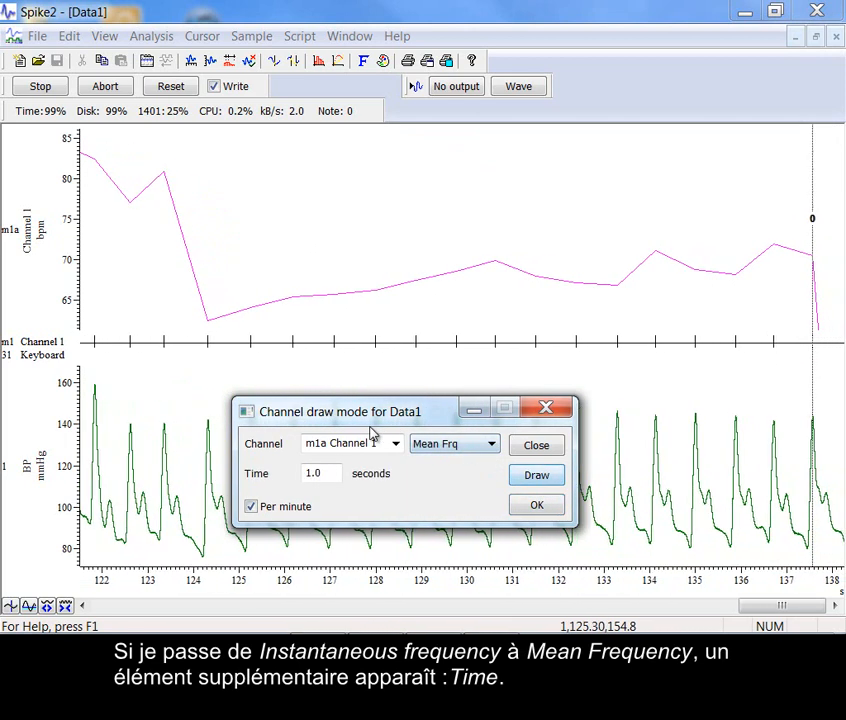
{"action": "left_click_drag", "start_coordinate": [340, 474], "coordinate": [289, 478]}
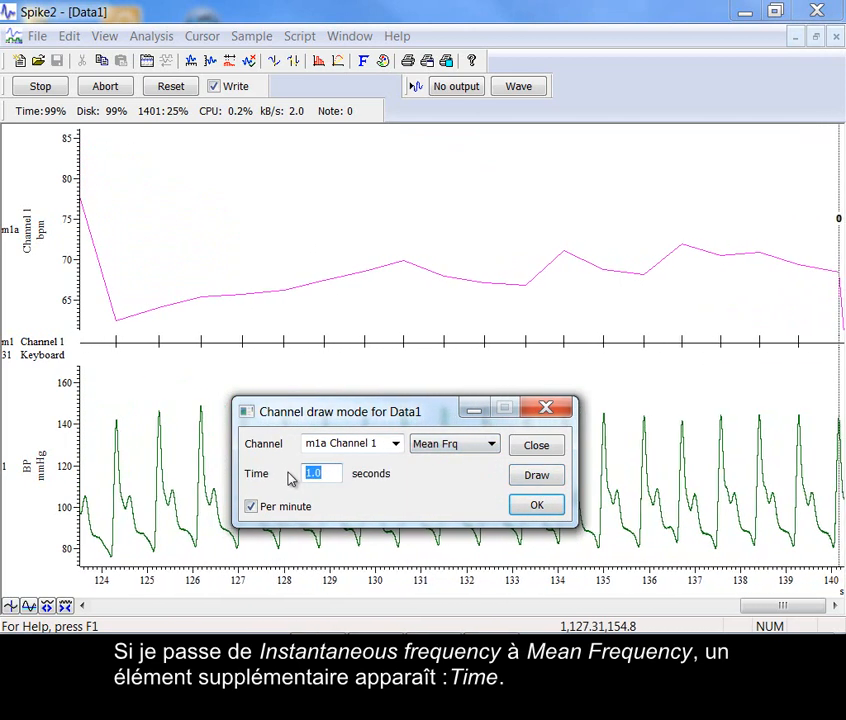
{"action": "type", "text": "5"}
{"action": "left_click", "coordinate": [545, 478]}
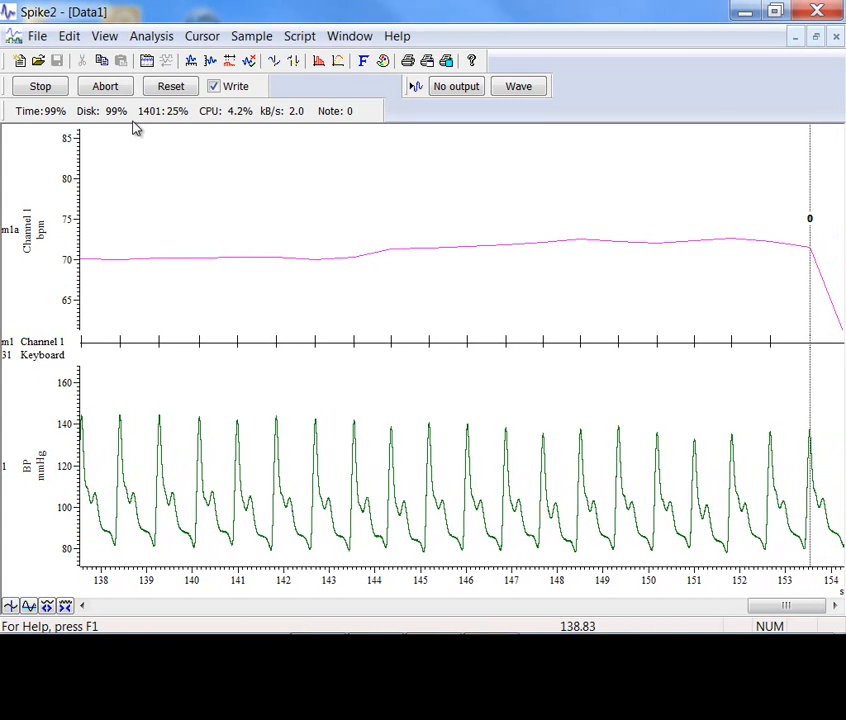
Stop the sampling and close the Data1 recording without saving it
{"action": "left_click", "coordinate": [40, 87]}
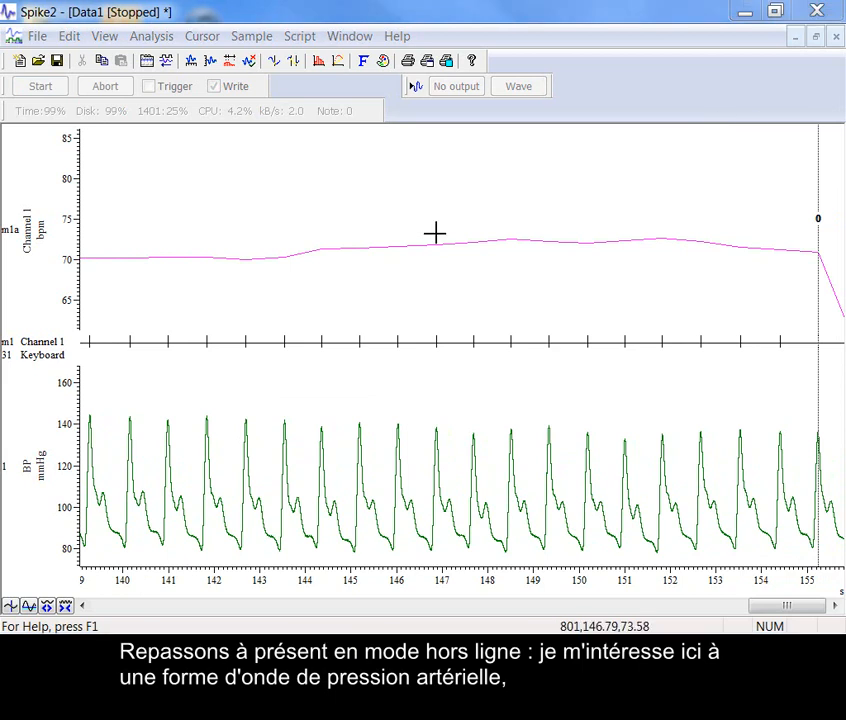
{"action": "left_click", "coordinate": [837, 40]}
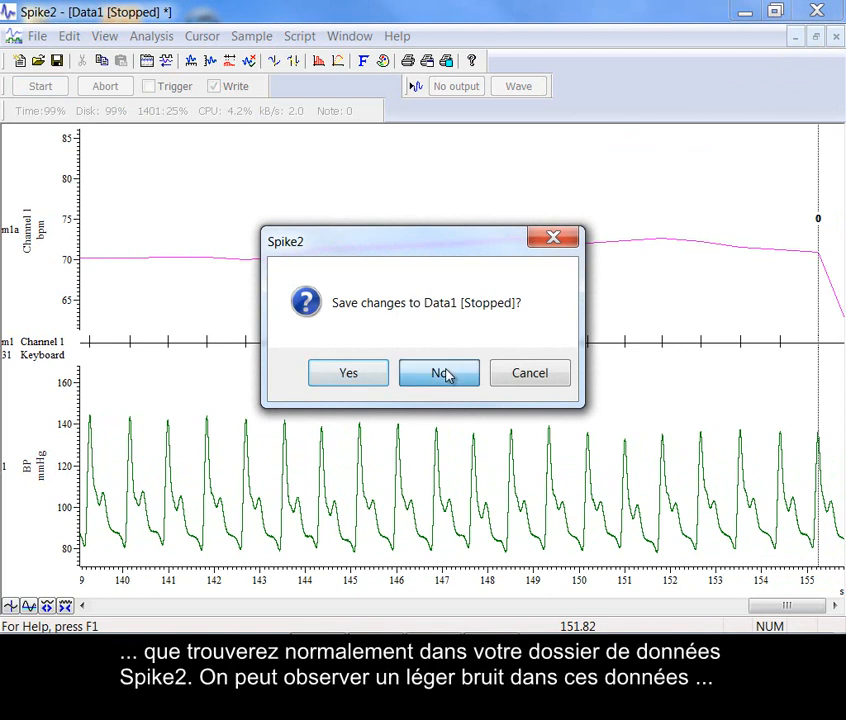
{"action": "left_click", "coordinate": [440, 372]}
Open the Blood Pressure Waveform data file and examine the noise on the AP WAVE trace between about 57.1 and 57.5 s
{"action": "left_click", "coordinate": [37, 36]}
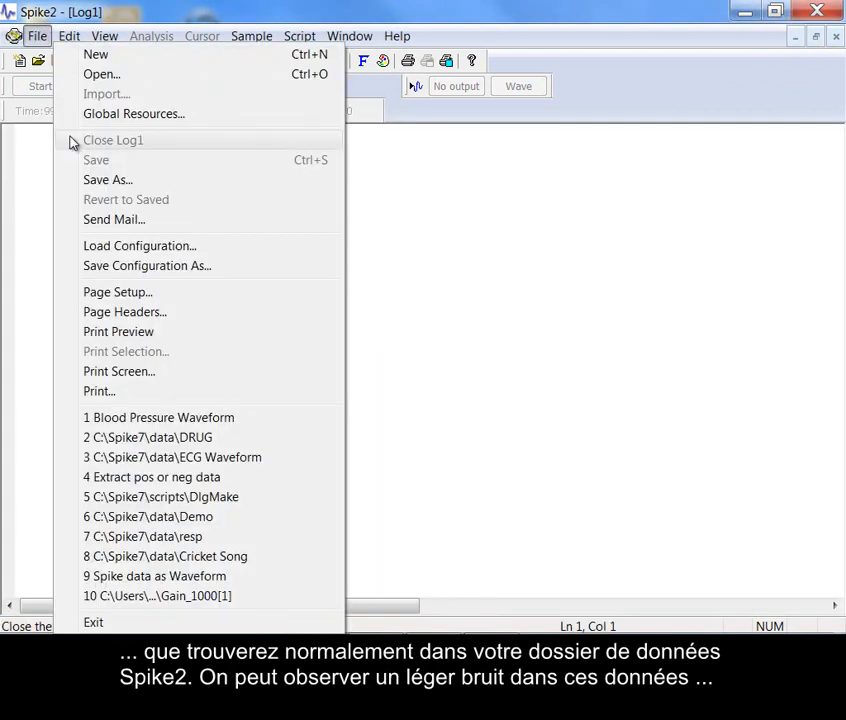
{"action": "left_click", "coordinate": [94, 420]}
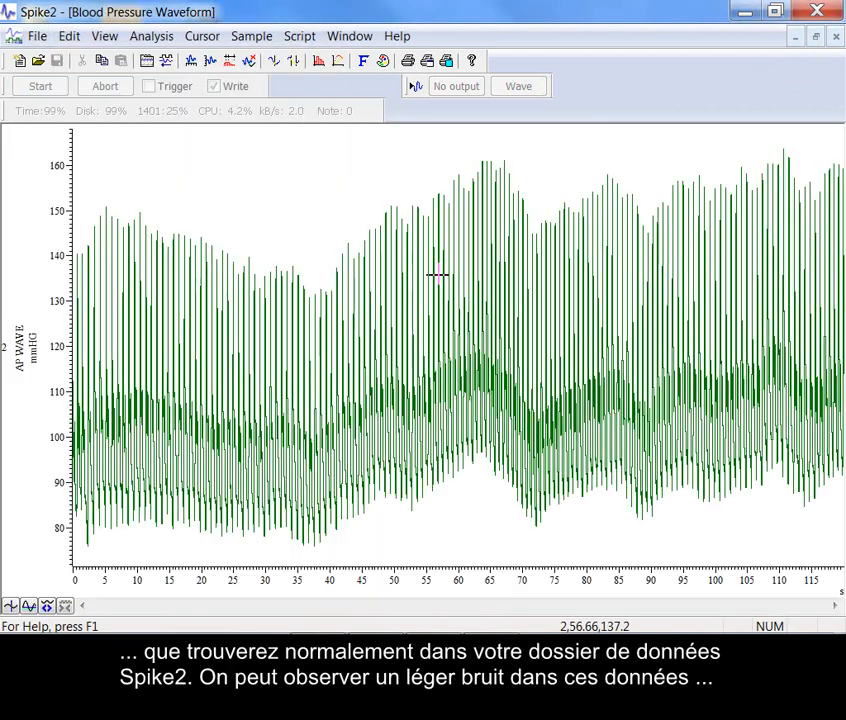
{"action": "left_click_drag", "start_coordinate": [396, 183], "coordinate": [495, 490]}
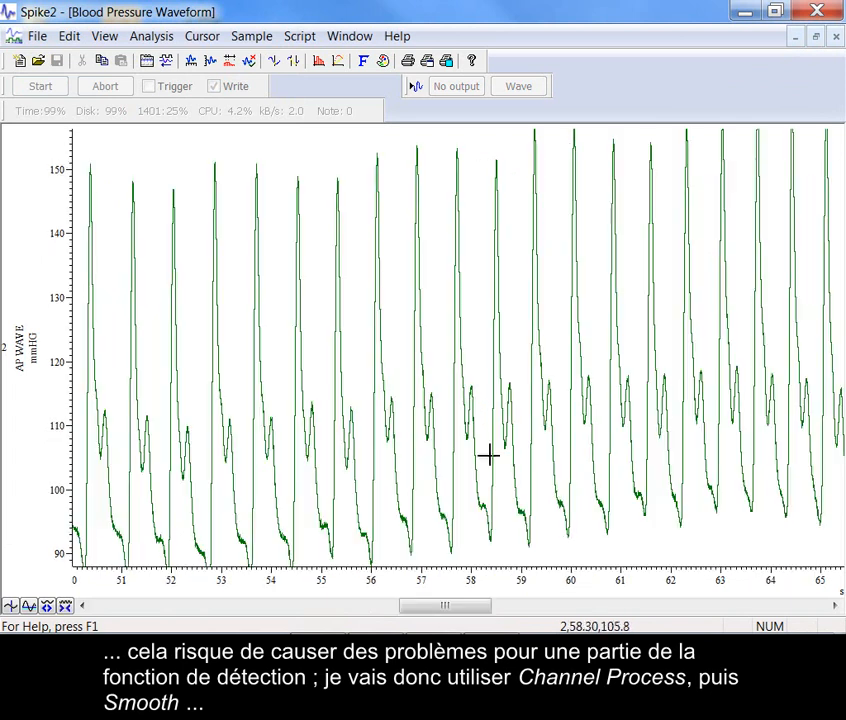
{"action": "left_click_drag", "start_coordinate": [396, 334], "coordinate": [497, 337]}
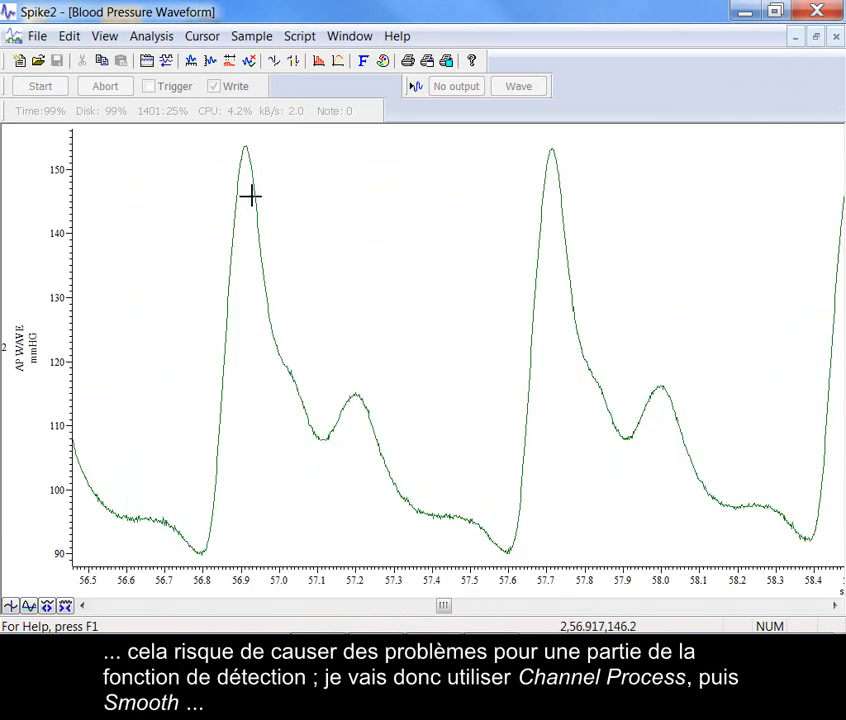
{"action": "left_click_drag", "start_coordinate": [317, 358], "coordinate": [472, 553]}
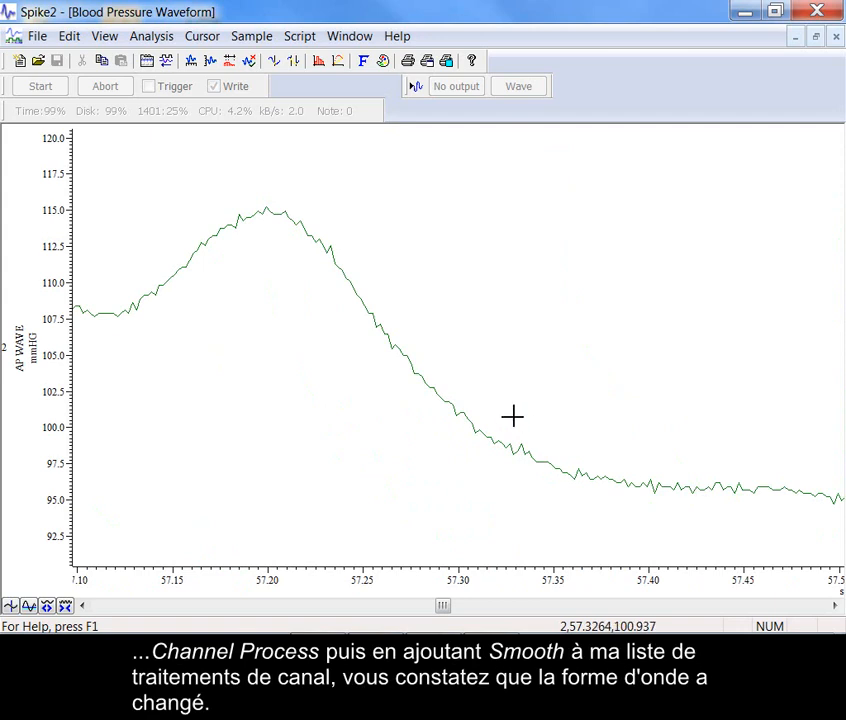
Try a Smooth channel process on channel 2 AP WAVE and clear it again
{"action": "right_click", "coordinate": [479, 405]}
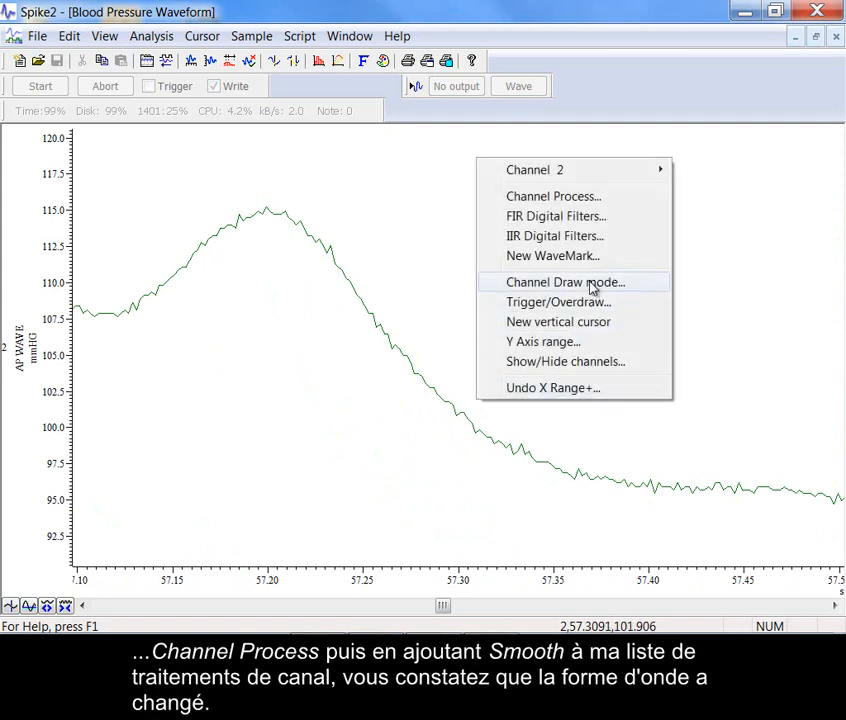
{"action": "left_click", "coordinate": [545, 196]}
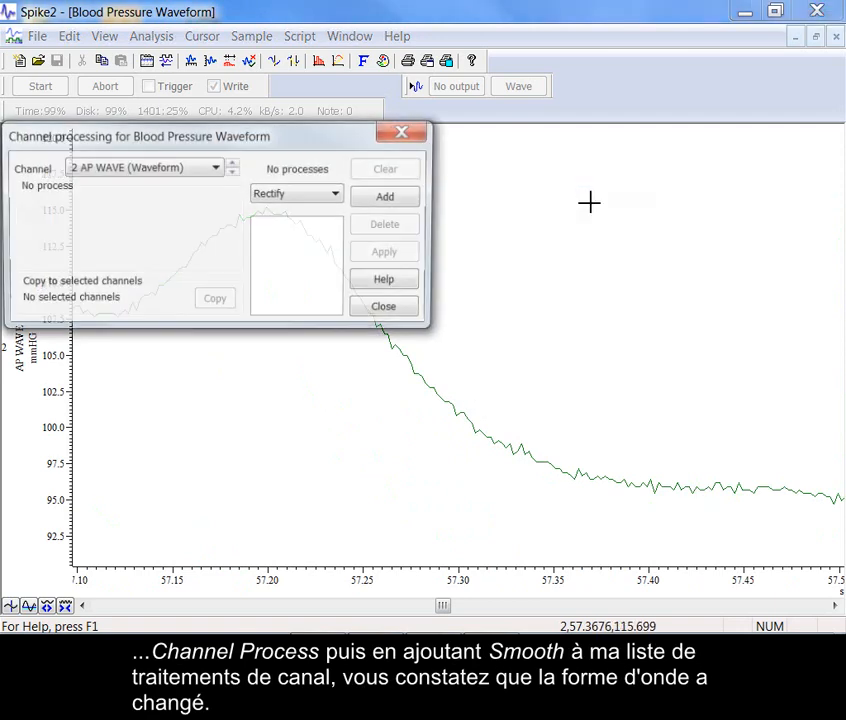
{"action": "left_click_drag", "start_coordinate": [340, 148], "coordinate": [678, 47]}
{"action": "left_click", "coordinate": [657, 97]}
{"action": "left_click", "coordinate": [651, 122]}
{"action": "left_click", "coordinate": [728, 98]}
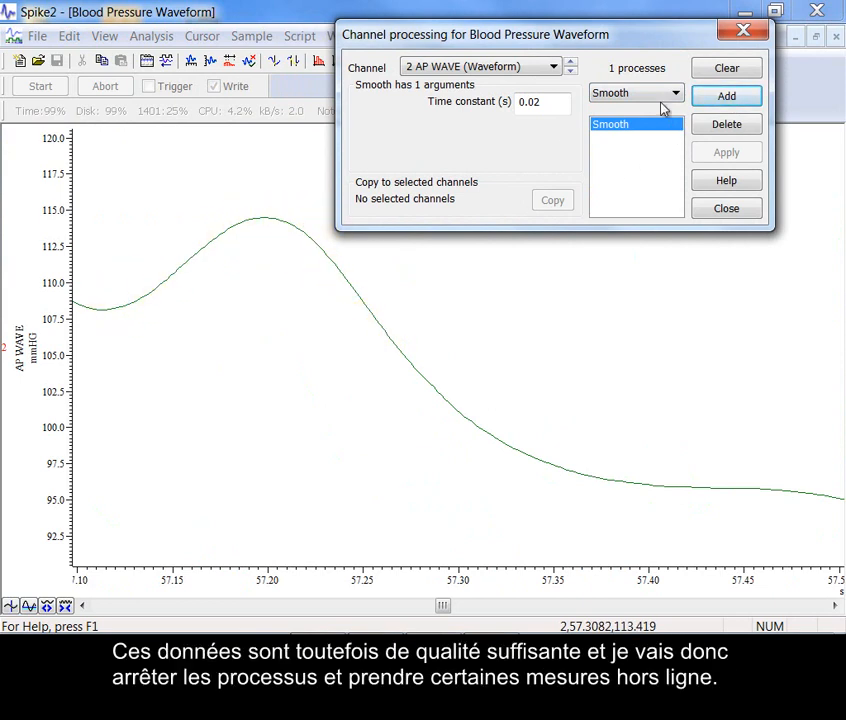
{"action": "left_click", "coordinate": [709, 76]}
Widen the displayed time range to about 55.6 to 59.0 s and optimise the Y axis range of AP WAVE
{"action": "left_click_drag", "start_coordinate": [651, 586], "coordinate": [479, 584]}
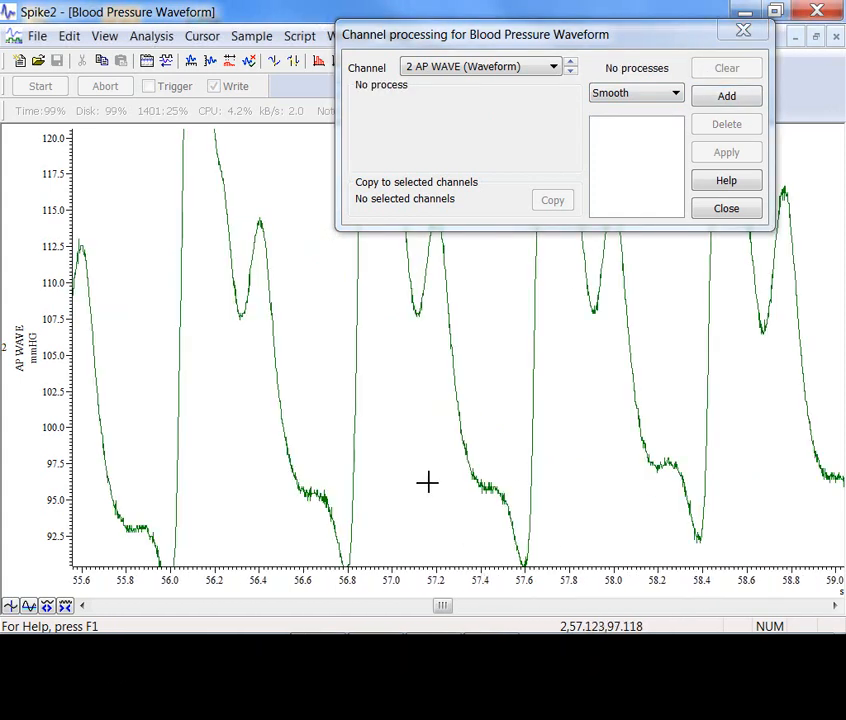
{"action": "double_click", "coordinate": [47, 164]}
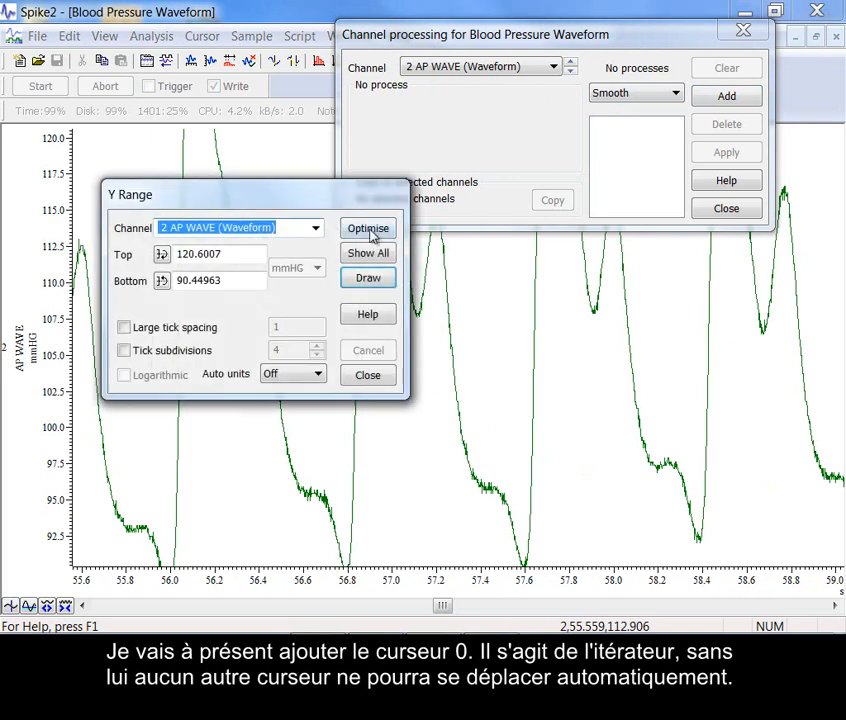
{"action": "left_click", "coordinate": [383, 229]}
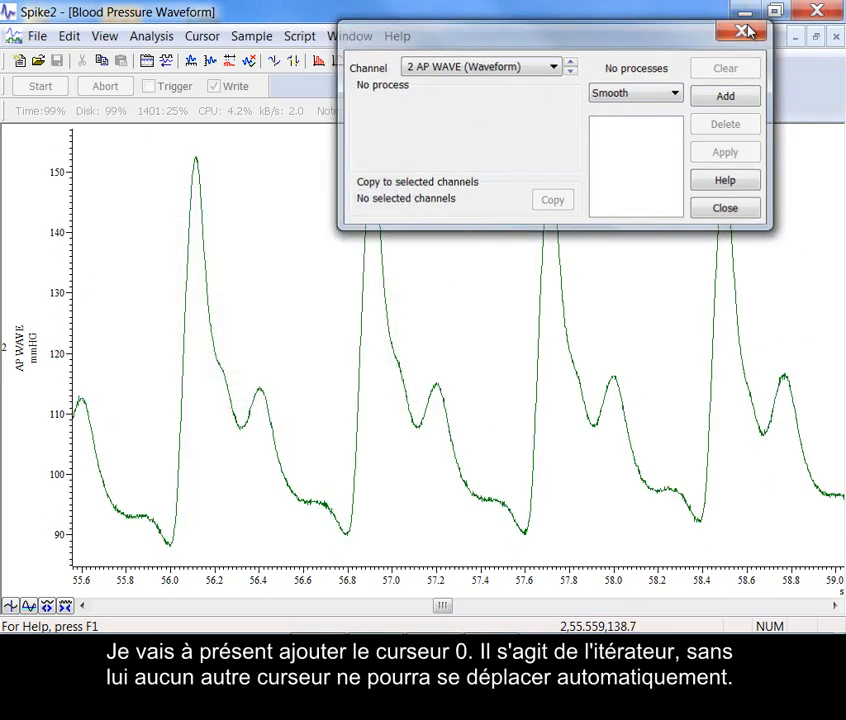
{"action": "left_click", "coordinate": [745, 31]}
Add cursor 0 in Peak find active mode on channel 2 AP WAVE with amplitude 25, and test it by advancing two peaks
{"action": "key", "text": "ctrl+0"}
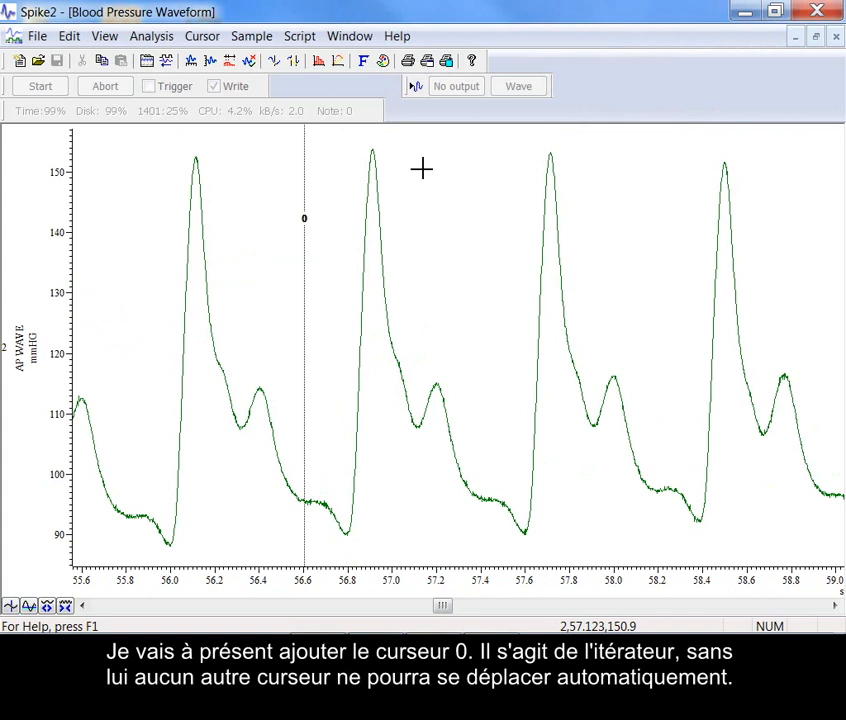
{"action": "right_click", "coordinate": [306, 210]}
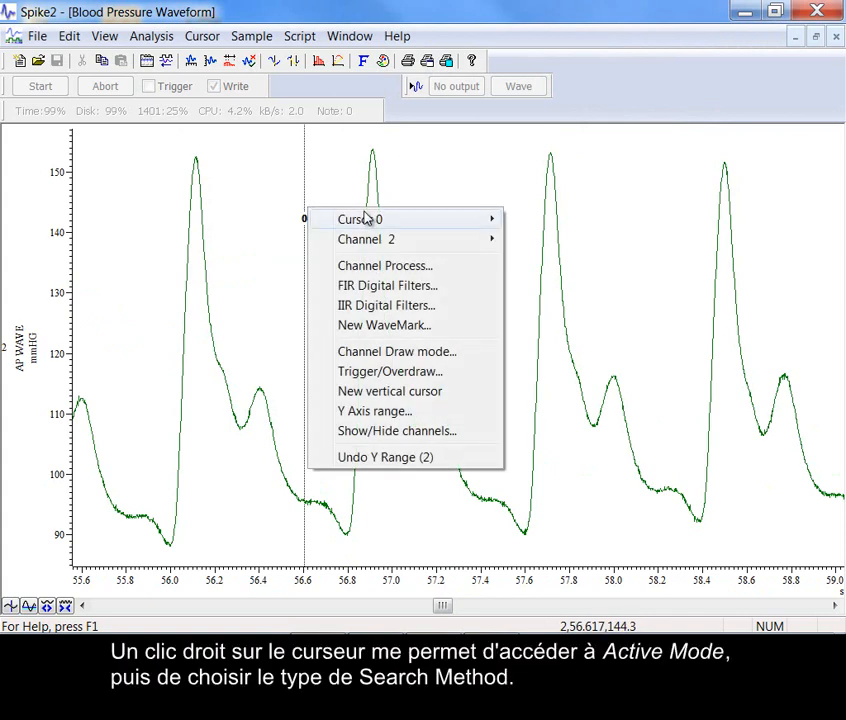
{"action": "mouse_move", "coordinate": [434, 213]}
{"action": "left_click", "coordinate": [548, 219]}
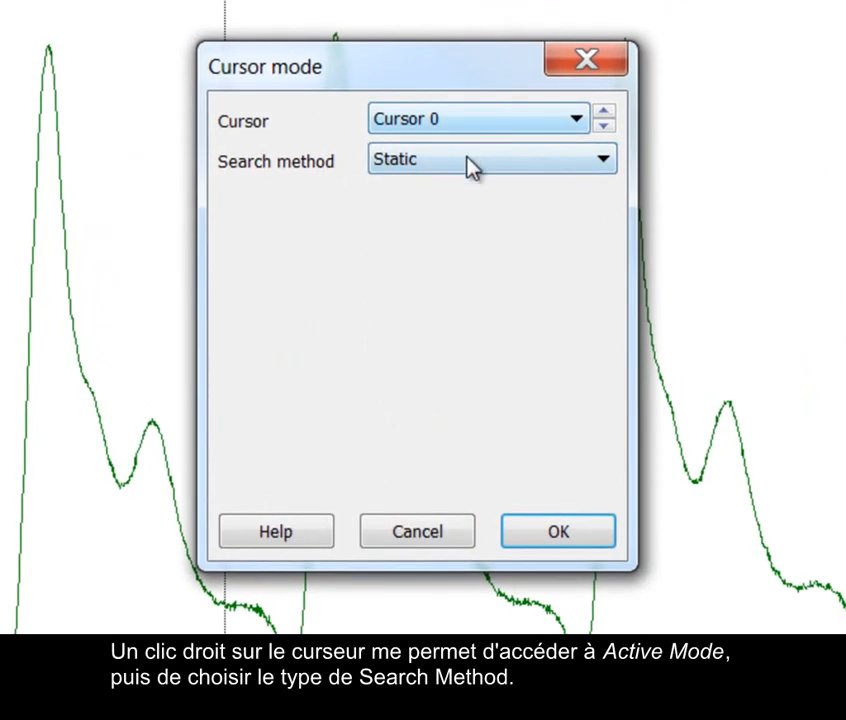
{"action": "left_click", "coordinate": [460, 175]}
{"action": "left_click", "coordinate": [460, 219]}
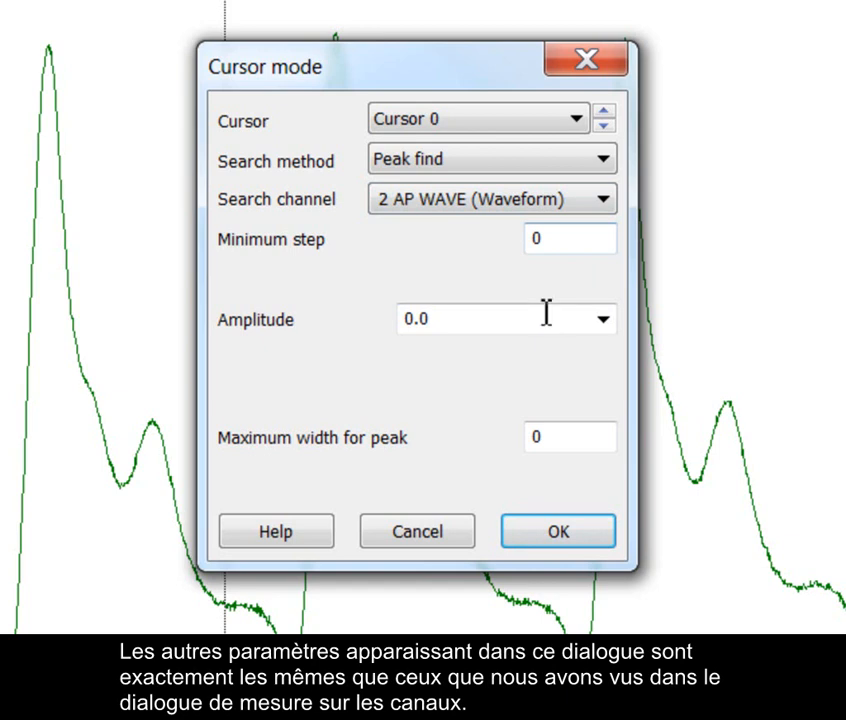
{"action": "left_click", "coordinate": [461, 317]}
{"action": "type", "text": "25"}
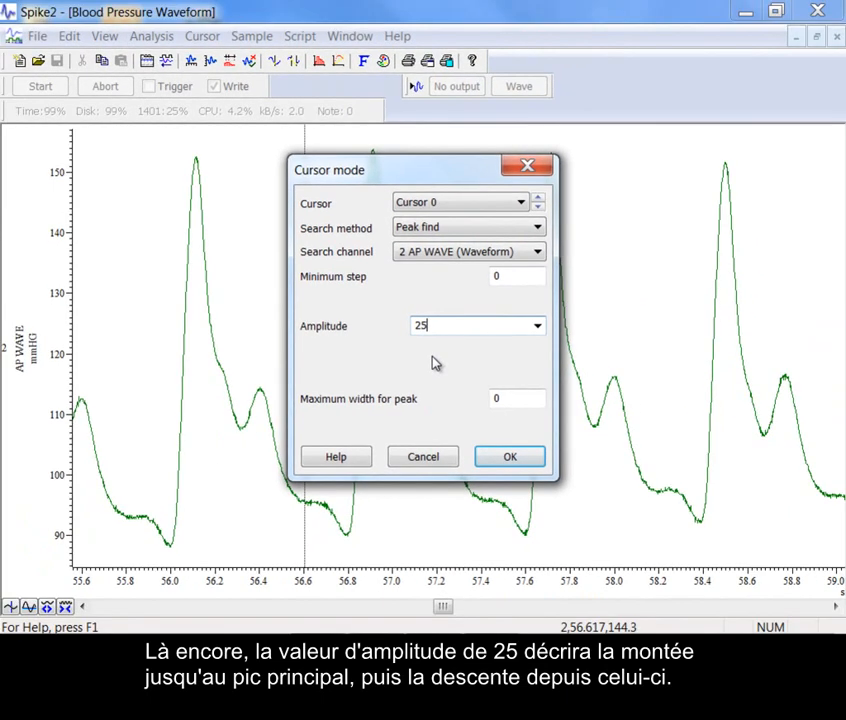
{"action": "left_click", "coordinate": [510, 457]}
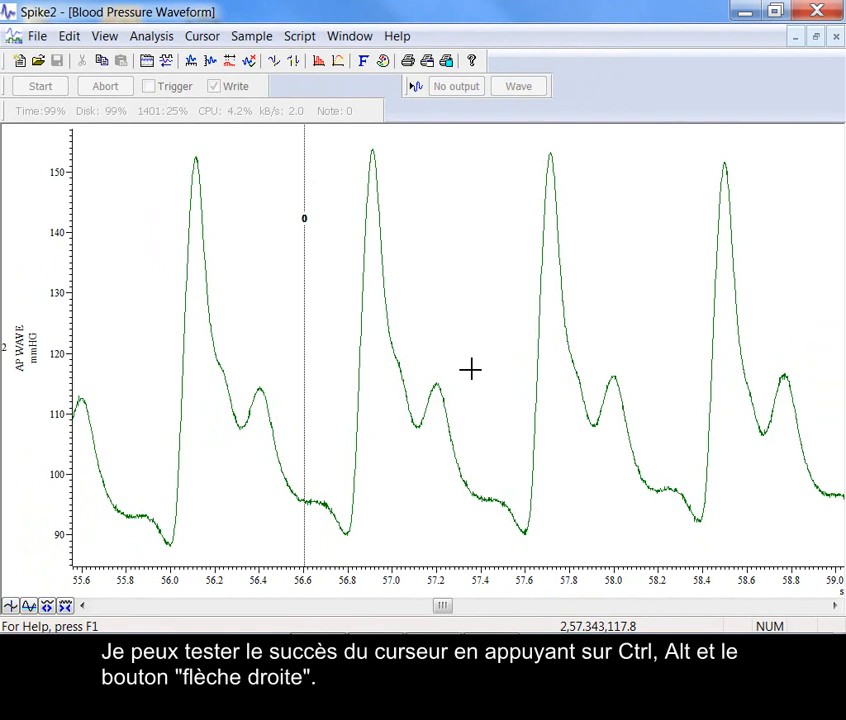
{"action": "key", "text": "ctrl+alt+Right"}
{"action": "key", "text": "ctrl+alt+Right"}
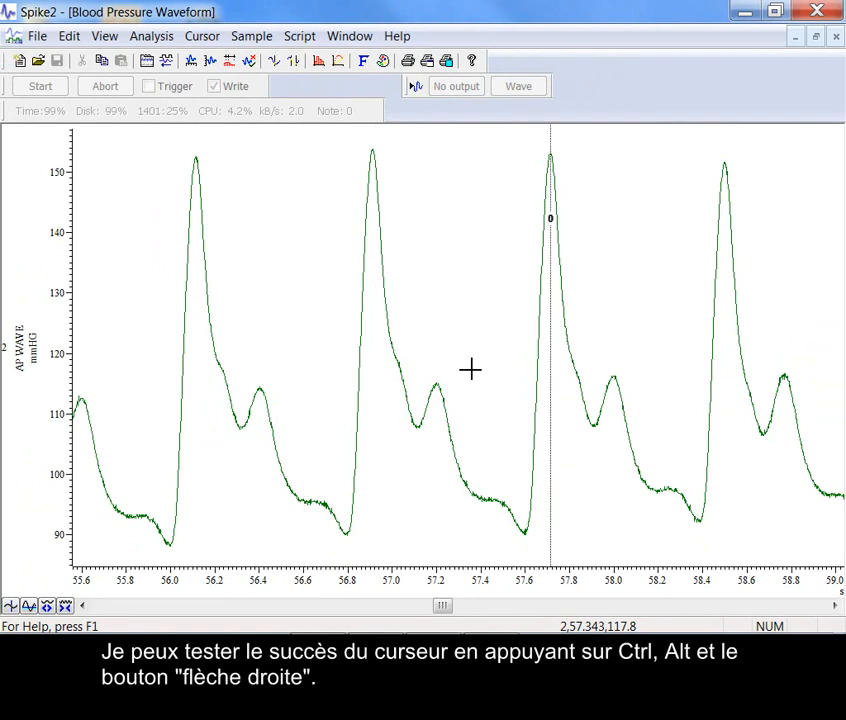
Add cursor 1 in Peak find active mode on channel 2 AP WAVE, searching from Cursor(0) to Cursor(0)+10 with amplitude 25
{"action": "key", "text": "ctrl+1"}
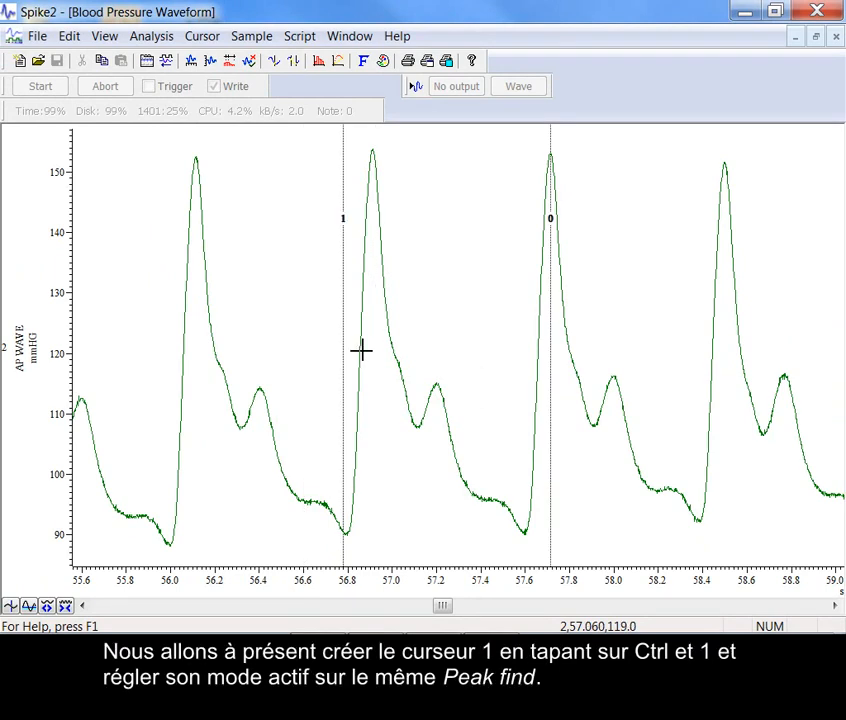
{"action": "right_click", "coordinate": [343, 302]}
{"action": "mouse_move", "coordinate": [500, 313]}
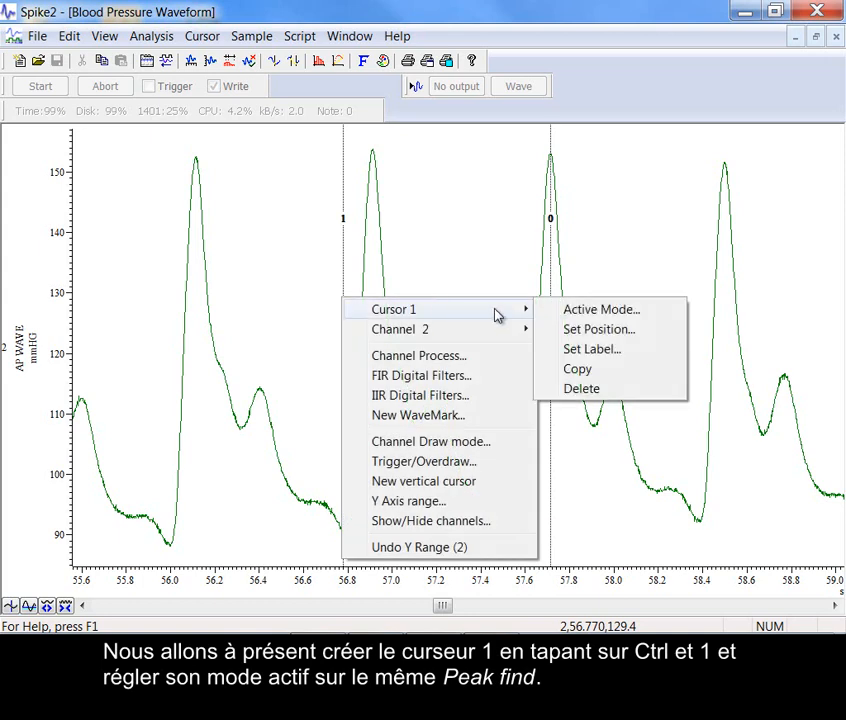
{"action": "left_click", "coordinate": [566, 315]}
{"action": "left_click", "coordinate": [455, 230]}
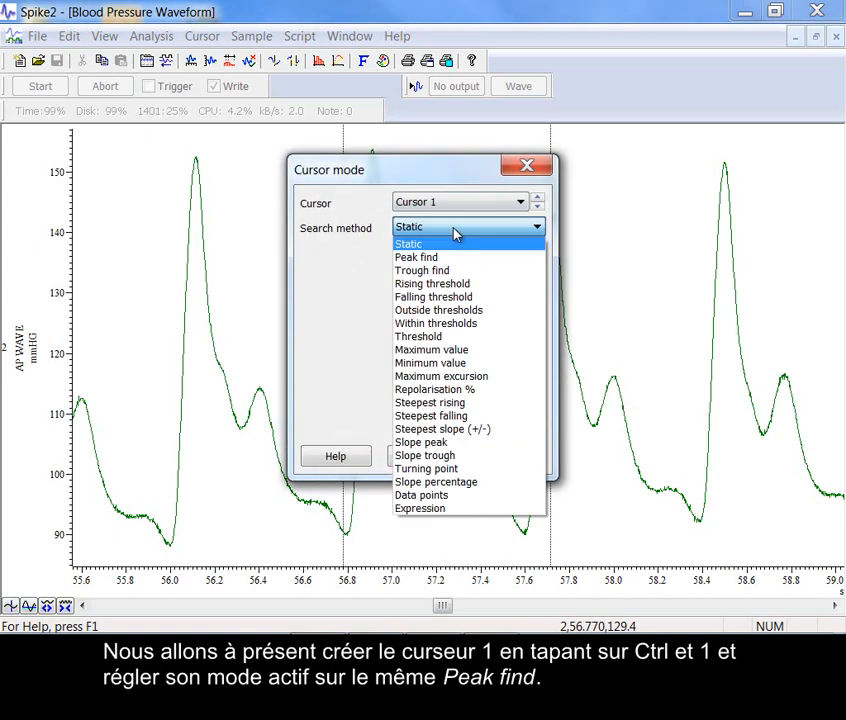
{"action": "left_click", "coordinate": [446, 257]}
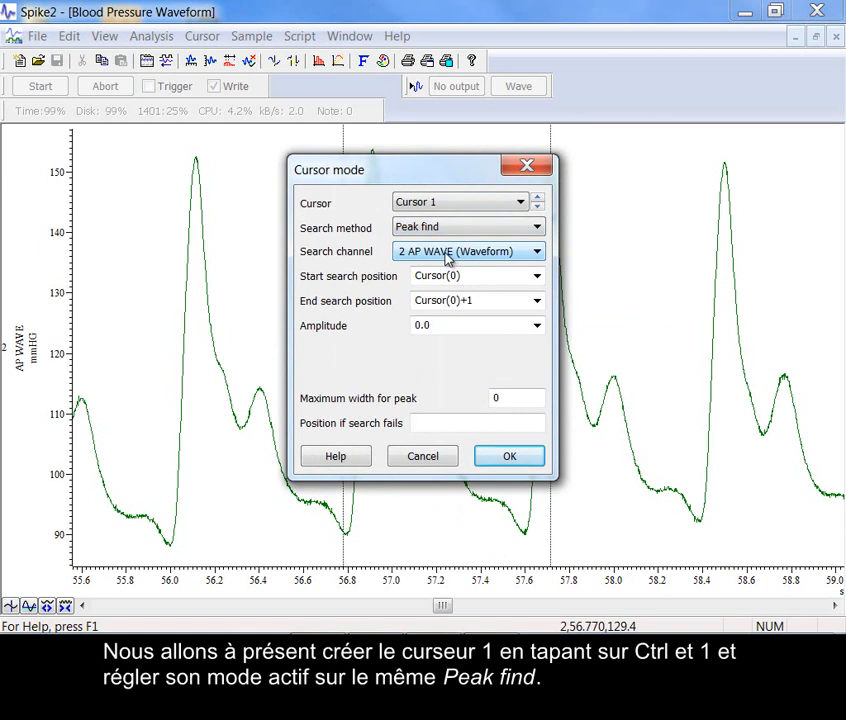
{"action": "left_click", "coordinate": [489, 302]}
{"action": "left_click", "coordinate": [490, 302]}
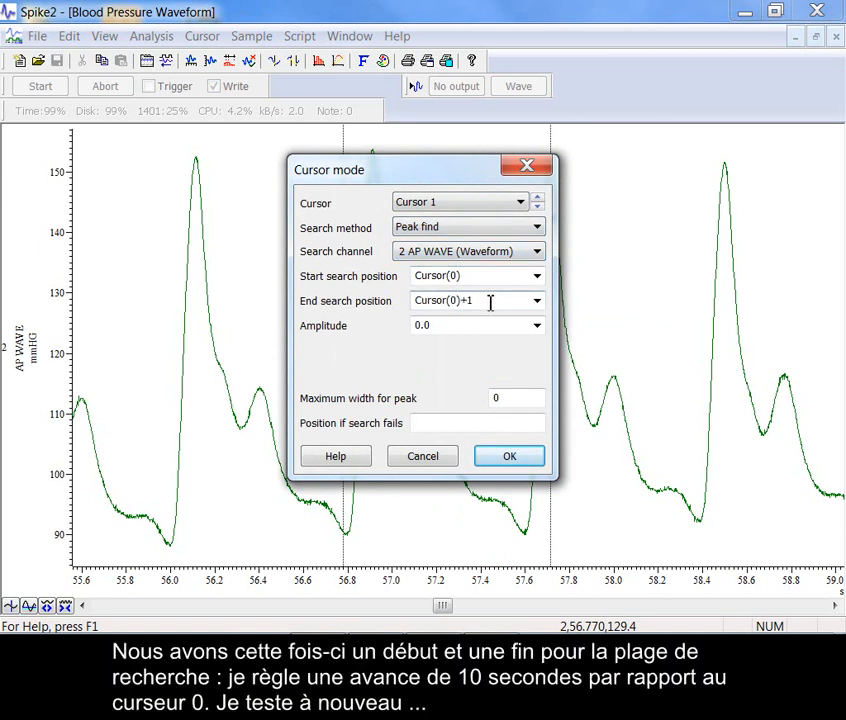
{"action": "left_click", "coordinate": [467, 327]}
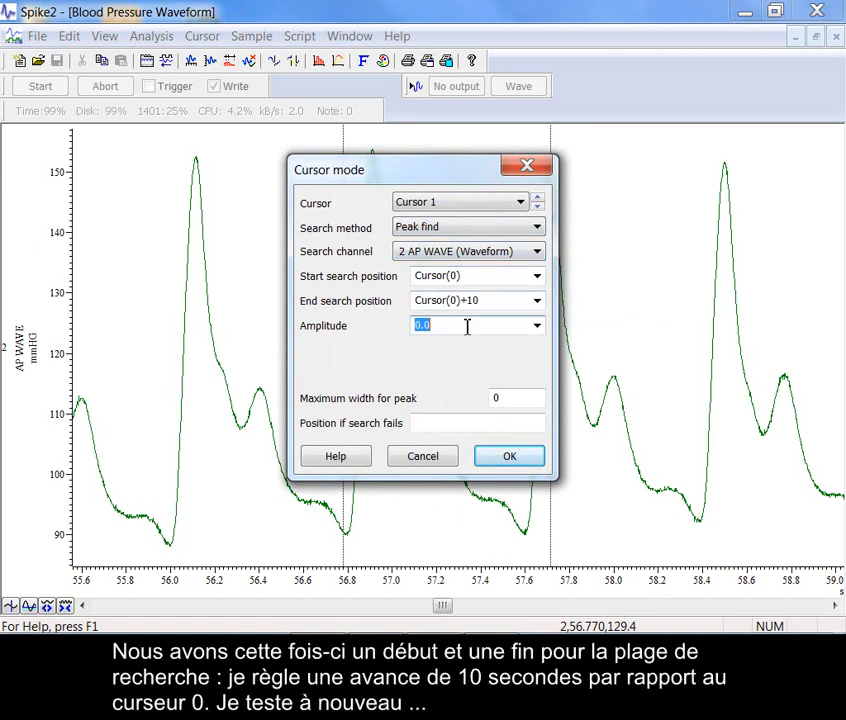
{"action": "left_click", "coordinate": [507, 458]}
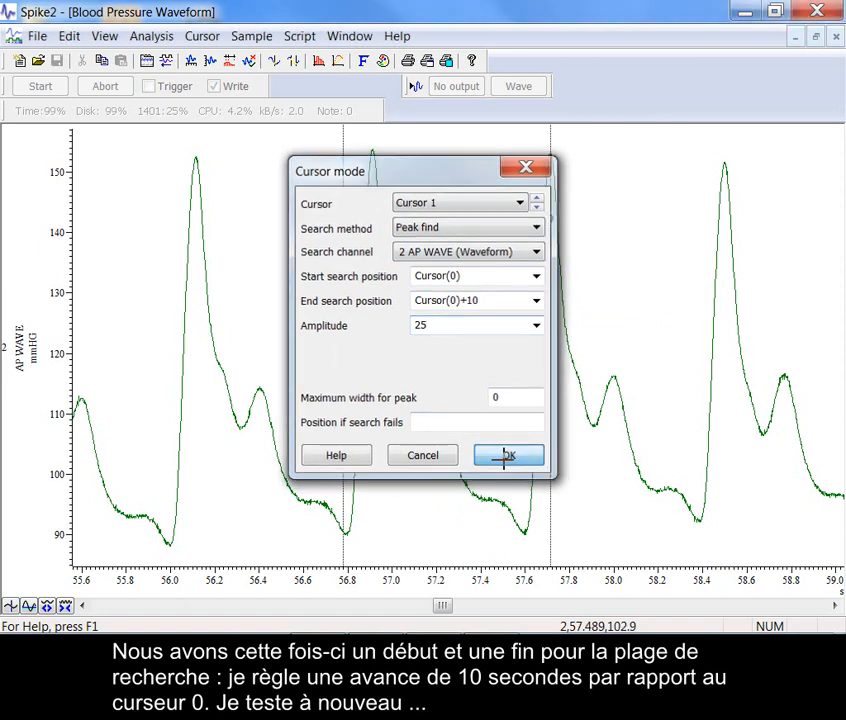
Test the active cursors by advancing cursor 0 through several successive peaks and checking that cursor 1 follows
{"action": "key", "text": "ctrl+shift+Right"}
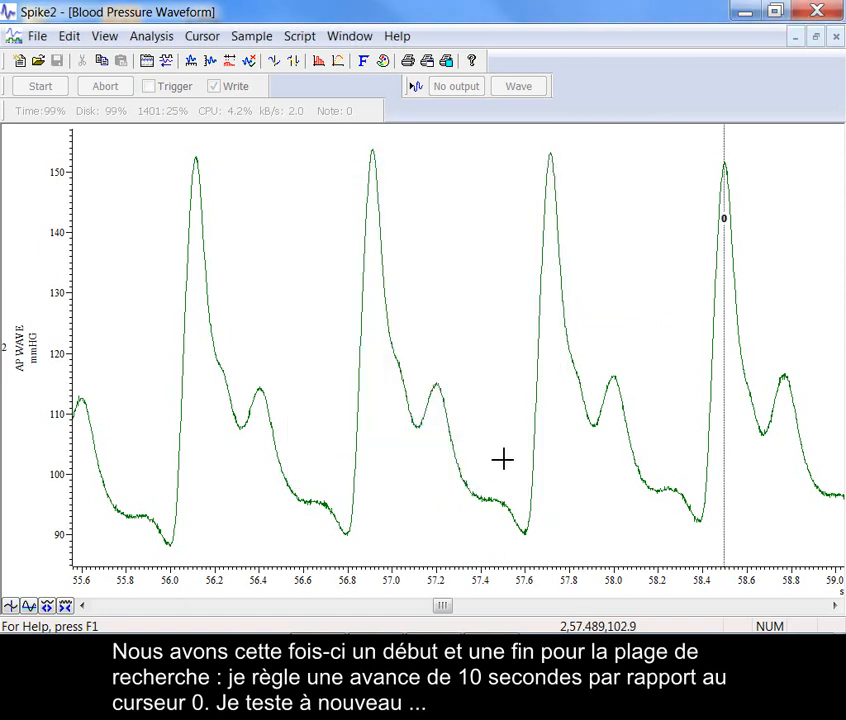
{"action": "key", "text": "ctrl+shift+Right"}
{"action": "key", "text": "ctrl+shift+Right"}
{"action": "key", "text": "ctrl+shift+Right"}
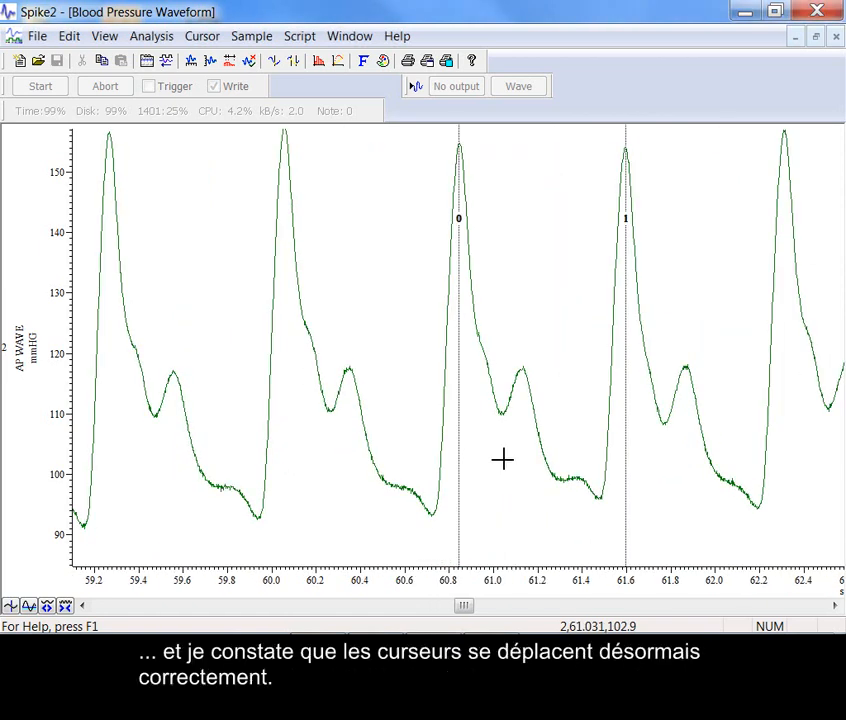
Add vertical cursor 2 and set its active mode search method to Minimum value
{"action": "key", "text": "ctrl+2"}
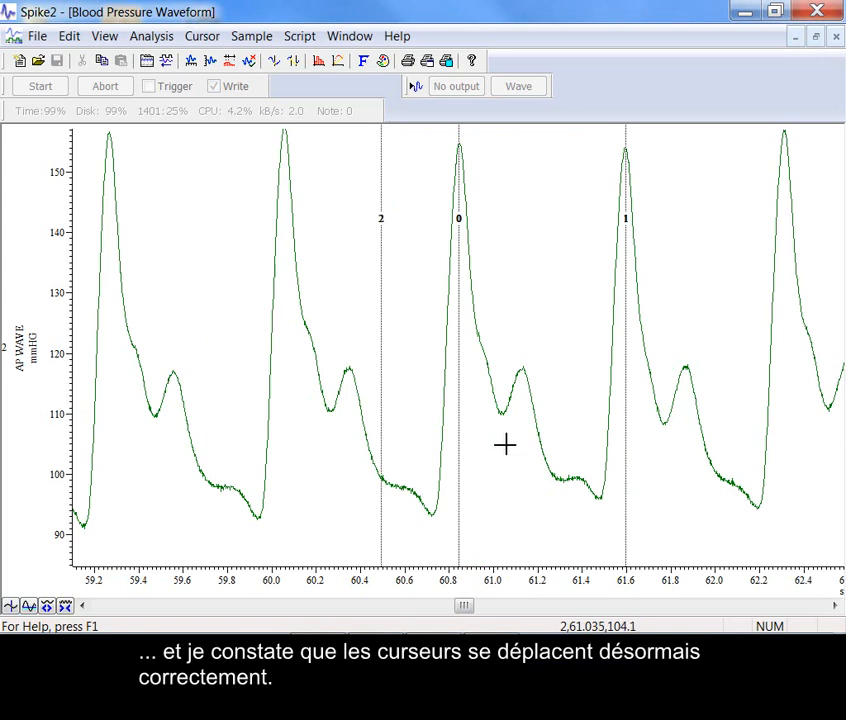
{"action": "right_click", "coordinate": [381, 312]}
{"action": "mouse_move", "coordinate": [429, 322]}
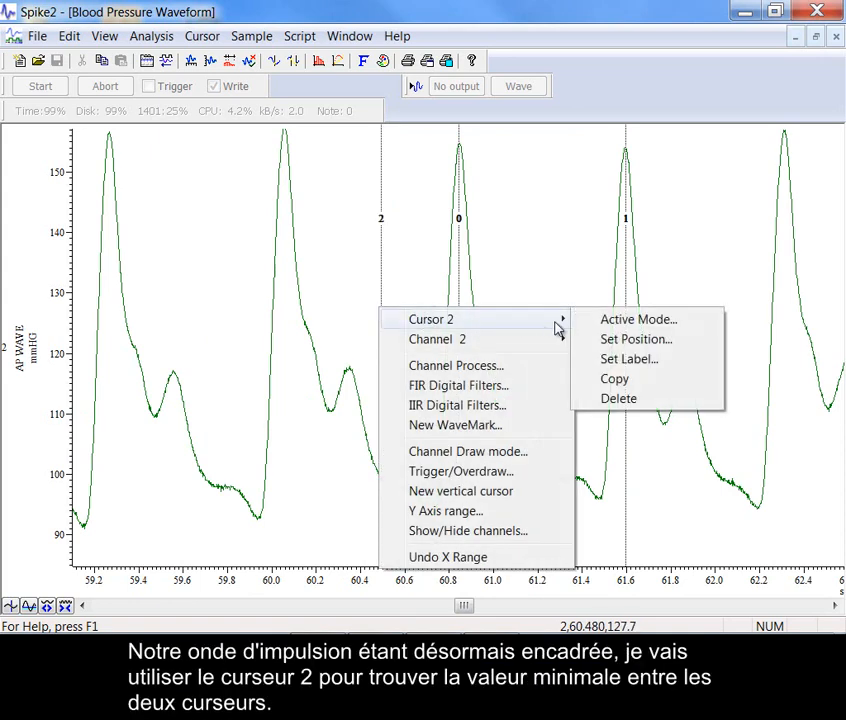
{"action": "left_click", "coordinate": [600, 320]}
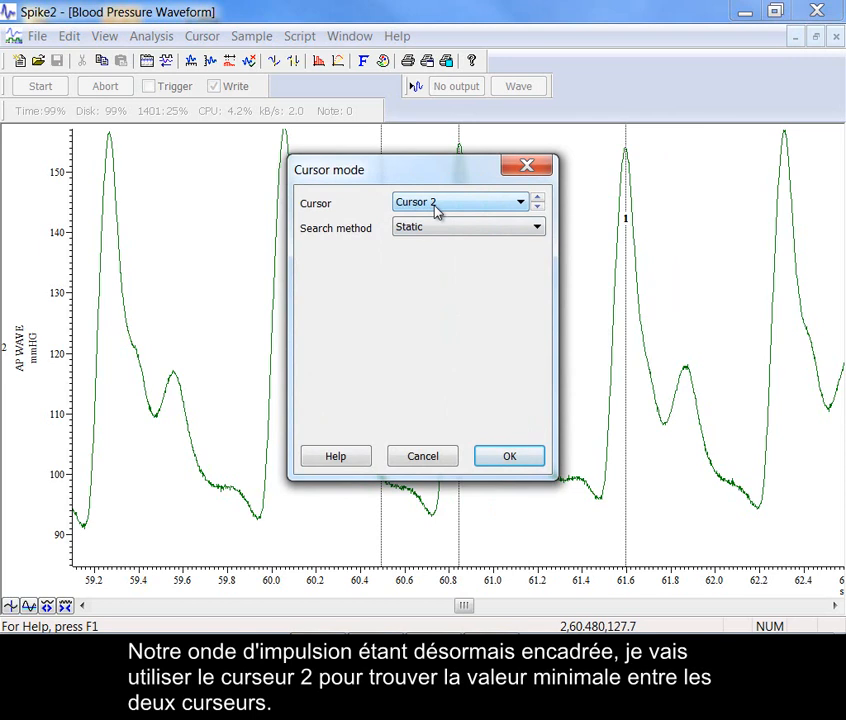
{"action": "left_click", "coordinate": [436, 227]}
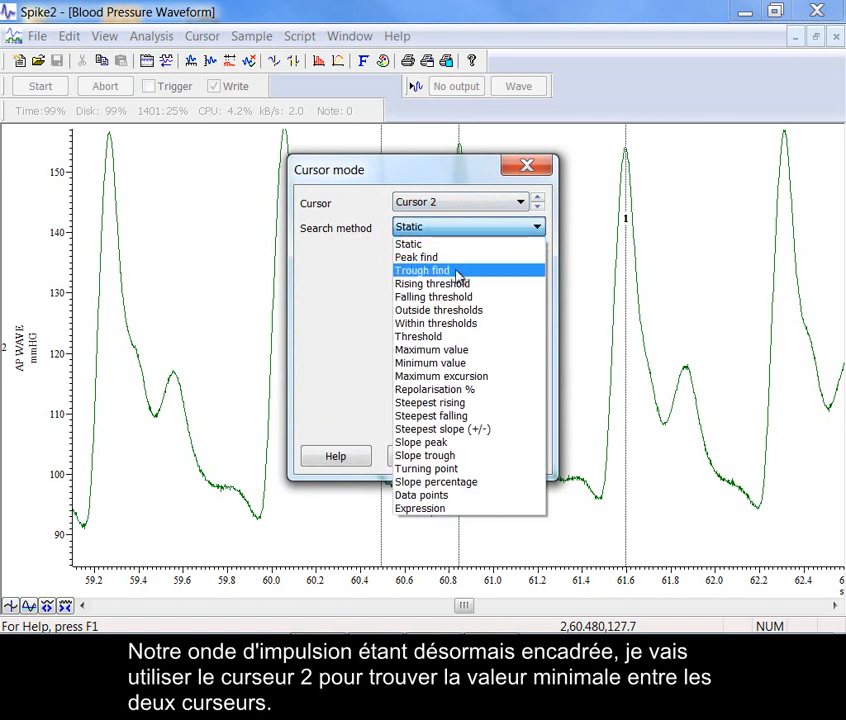
{"action": "left_click", "coordinate": [474, 366]}
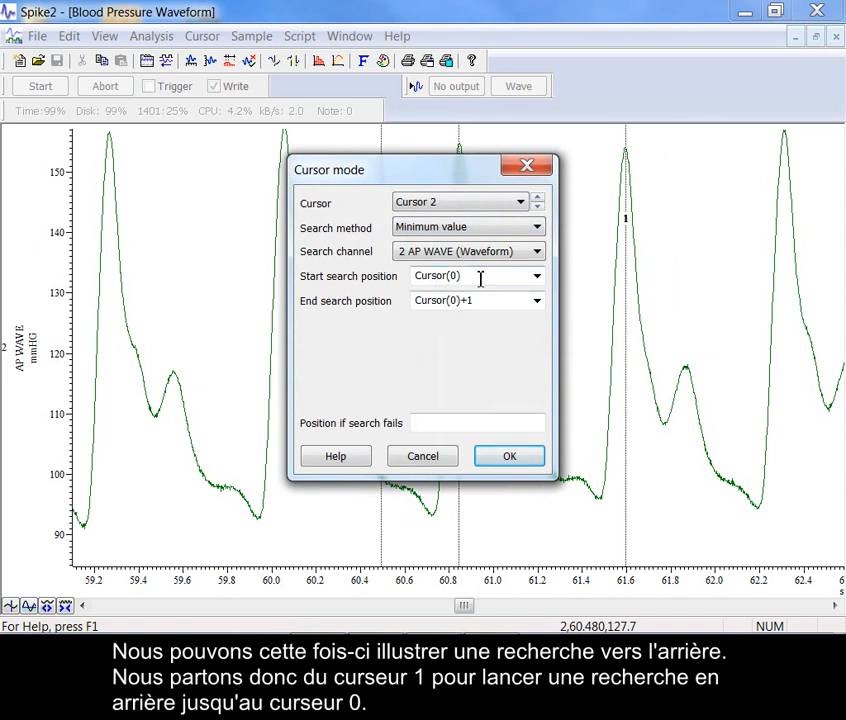
Make cursor 2 search channel 2 AP WAVE backwards from Cursor(1) to Cursor(0), and nudge cursor 0 to test it
{"action": "left_click", "coordinate": [537, 276]}
{"action": "left_click", "coordinate": [516, 306]}
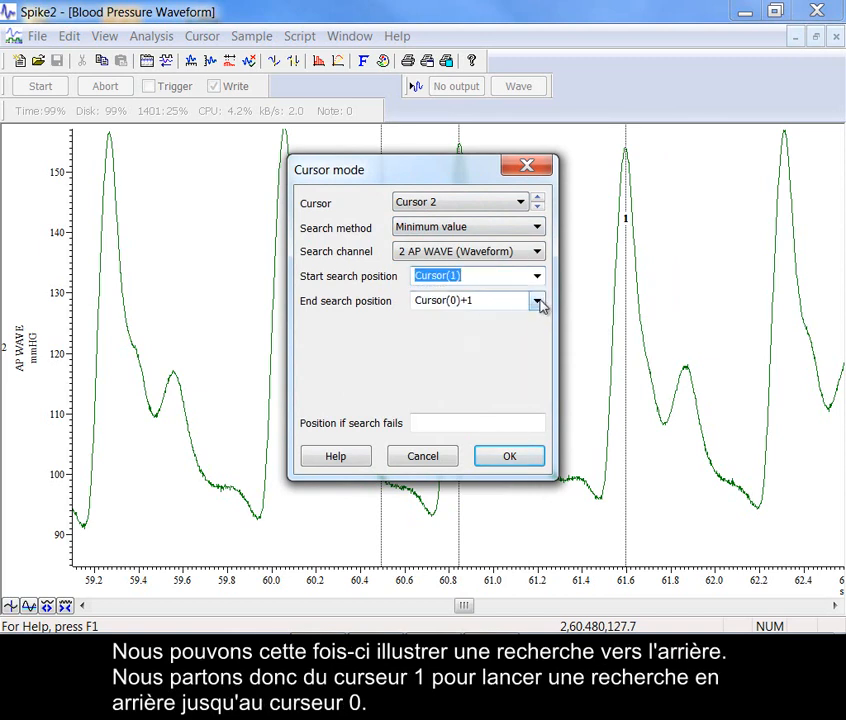
{"action": "left_click", "coordinate": [537, 301]}
{"action": "left_click", "coordinate": [505, 331]}
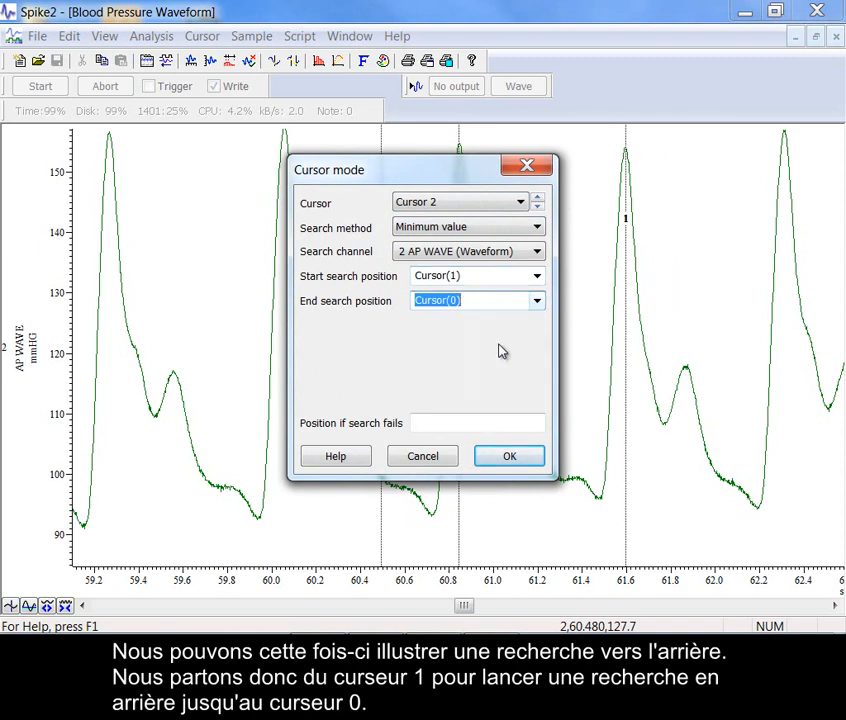
{"action": "left_click", "coordinate": [509, 457]}
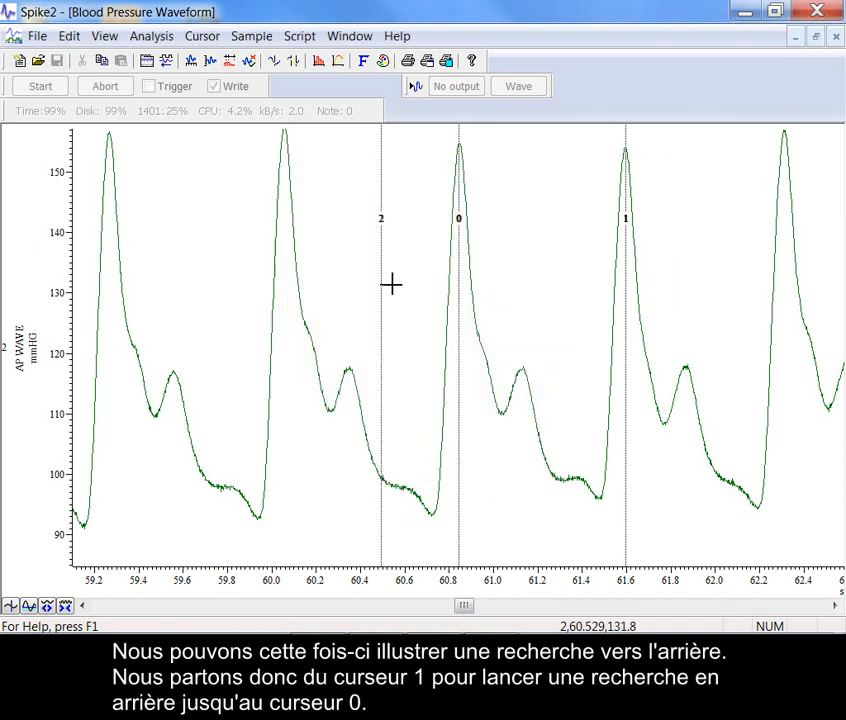
{"action": "left_click_drag", "start_coordinate": [458, 247], "coordinate": [456, 249]}
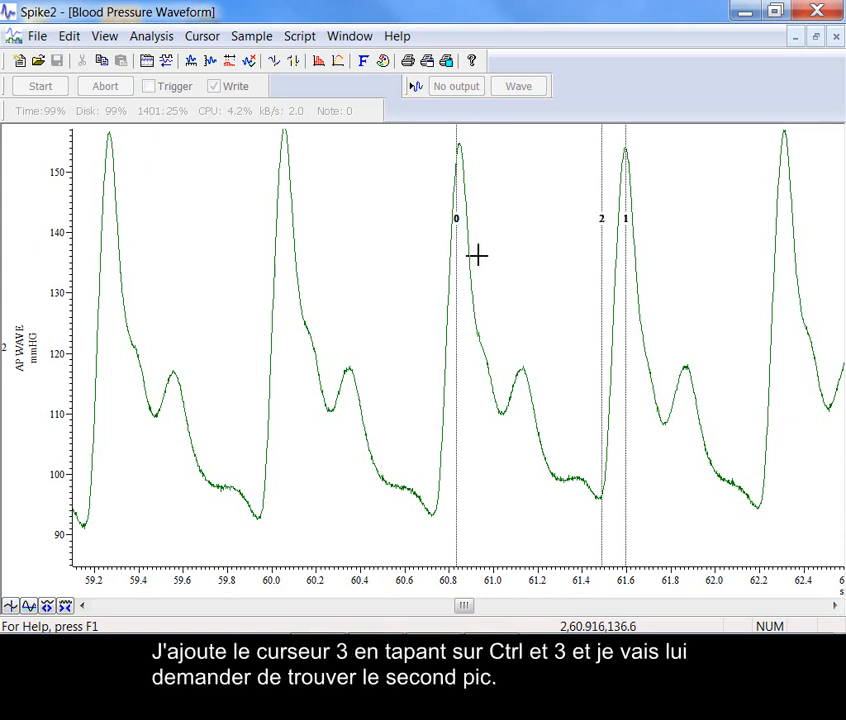
Add vertical cursor 3 and set its active mode search method to Peak find
{"action": "key", "text": "ctrl+3"}
{"action": "right_click", "coordinate": [421, 254]}
{"action": "mouse_move", "coordinate": [480, 266]}
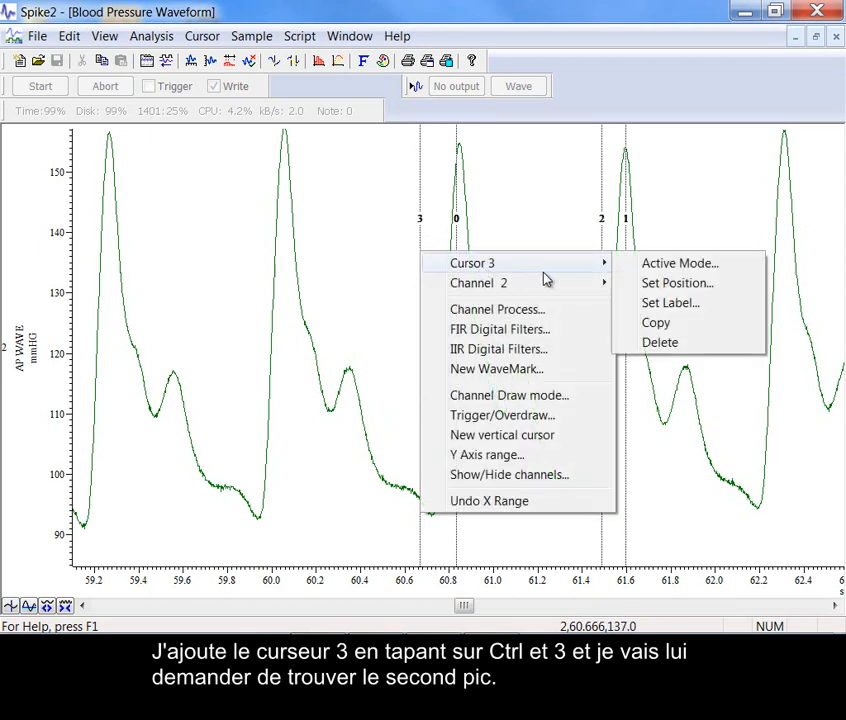
{"action": "left_click", "coordinate": [640, 264]}
{"action": "left_click", "coordinate": [456, 204]}
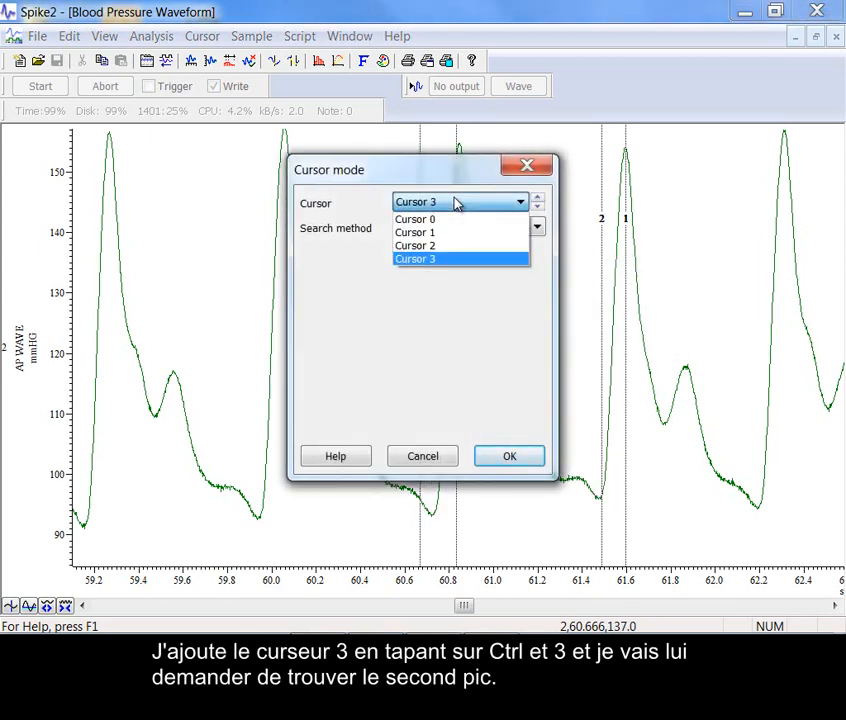
{"action": "left_click", "coordinate": [456, 204]}
{"action": "left_click", "coordinate": [459, 231]}
{"action": "left_click", "coordinate": [445, 258]}
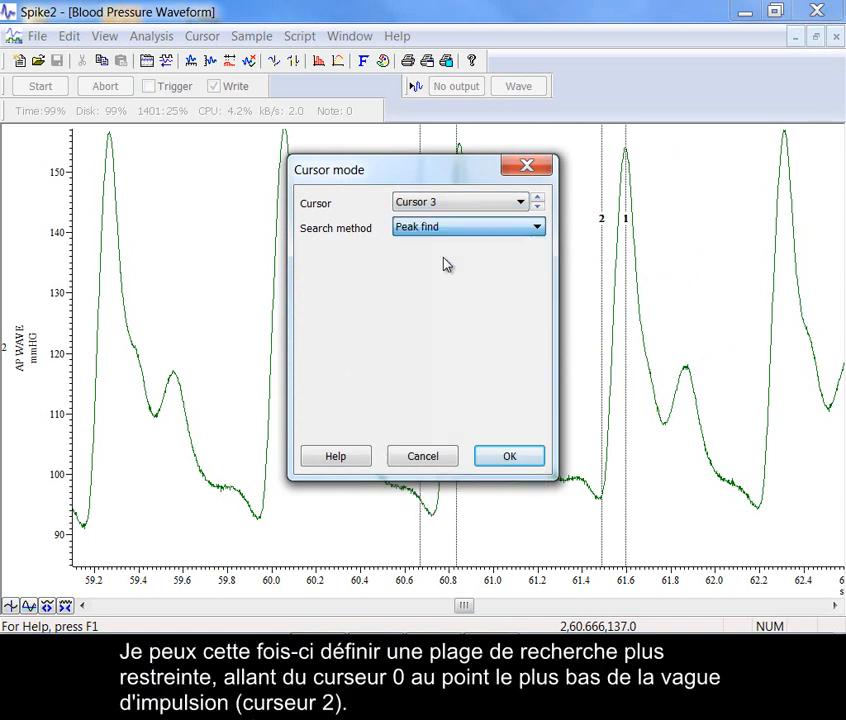
Make cursor 3 search from Cursor(0) to Cursor(2) with amplitude 5, and nudge cursor 0 to test it
{"action": "left_click_drag", "start_coordinate": [425, 178], "coordinate": [276, 153]}
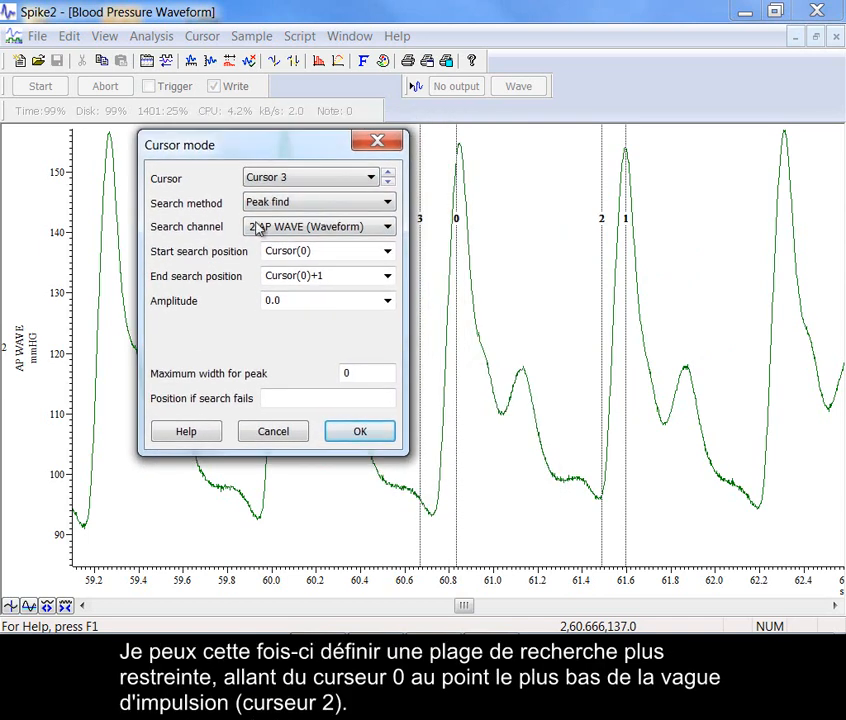
{"action": "left_click", "coordinate": [388, 276]}
{"action": "left_click", "coordinate": [318, 334]}
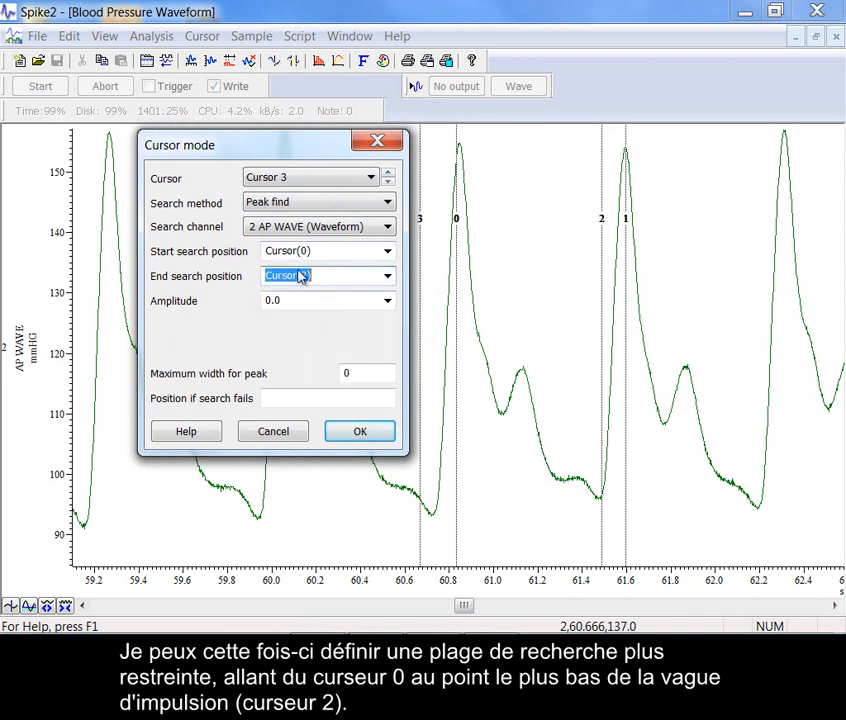
{"action": "left_click", "coordinate": [290, 302]}
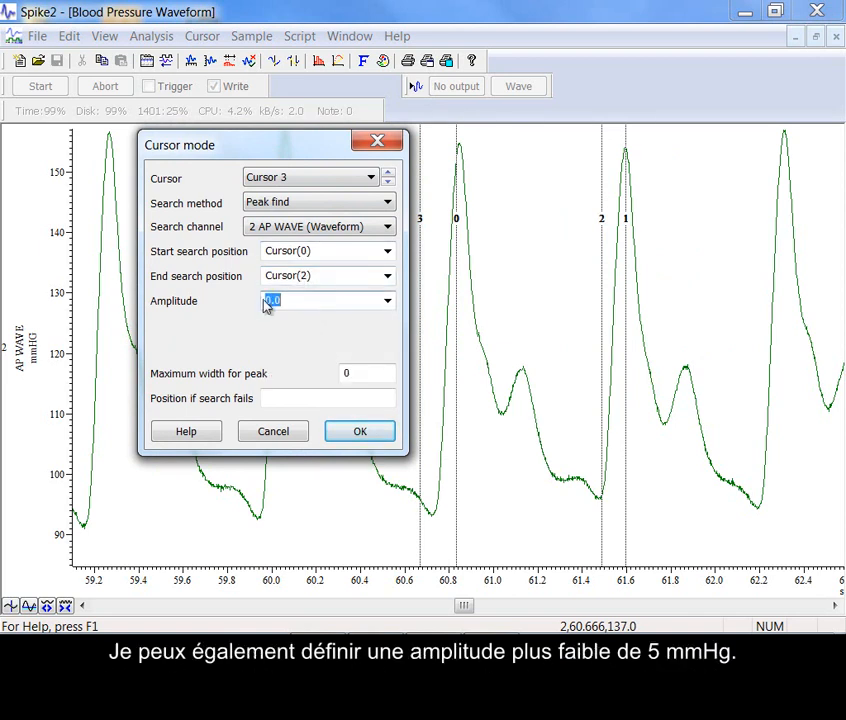
{"action": "left_click", "coordinate": [359, 435]}
{"action": "left_click_drag", "start_coordinate": [454, 289], "coordinate": [460, 289]}
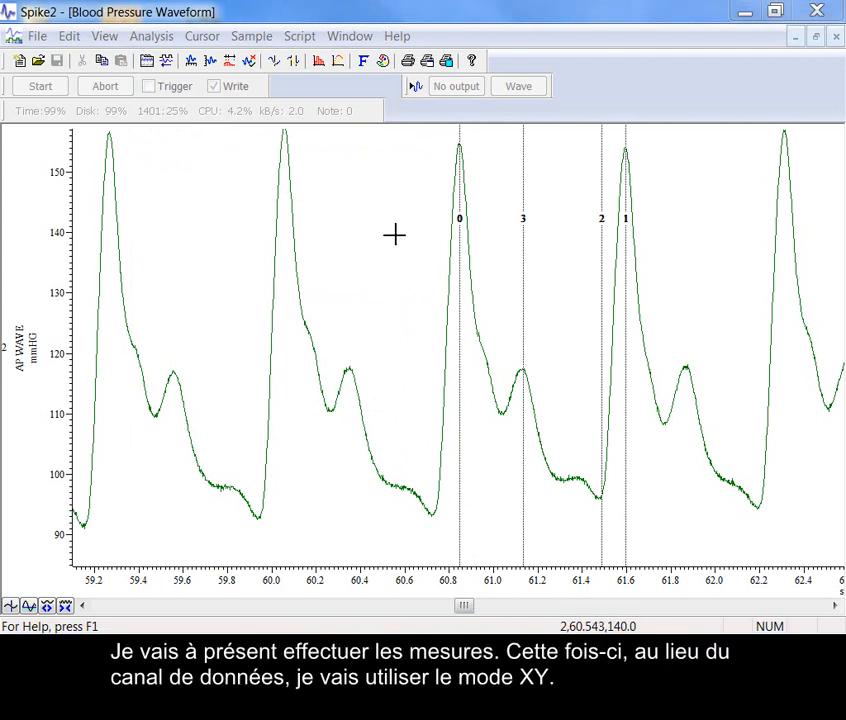
Start an XY view measurement whose Y value is the Time difference between reference time Cursor(0) and time Cursor(1)
{"action": "left_click", "coordinate": [339, 64]}
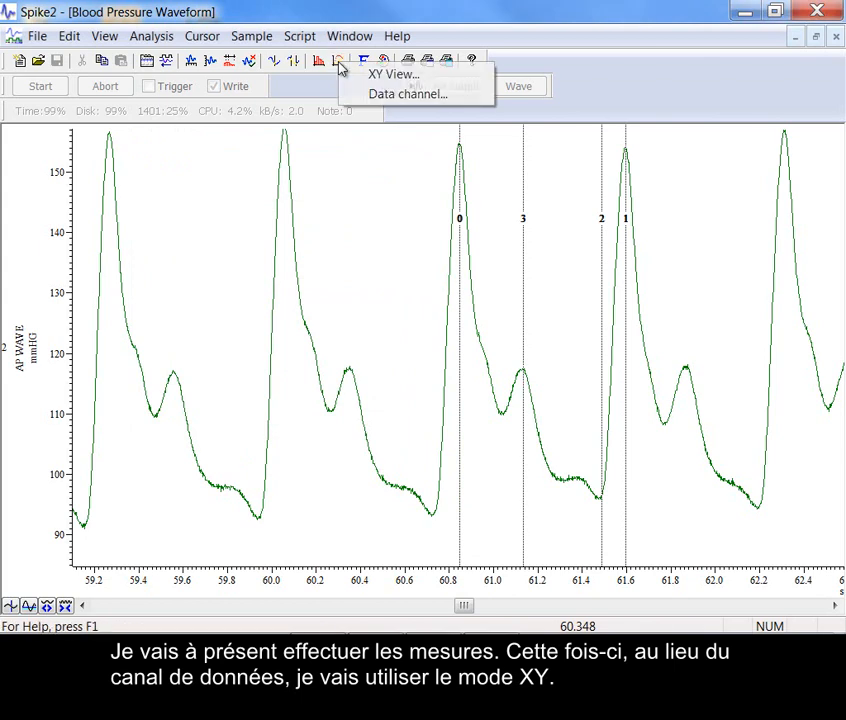
{"action": "left_click", "coordinate": [394, 74]}
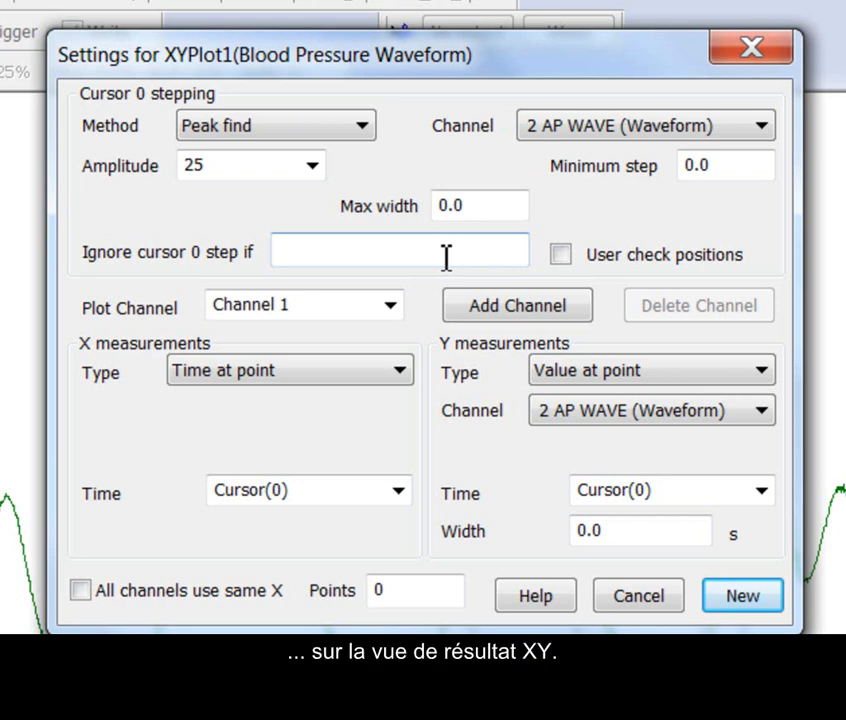
{"action": "left_click", "coordinate": [561, 256]}
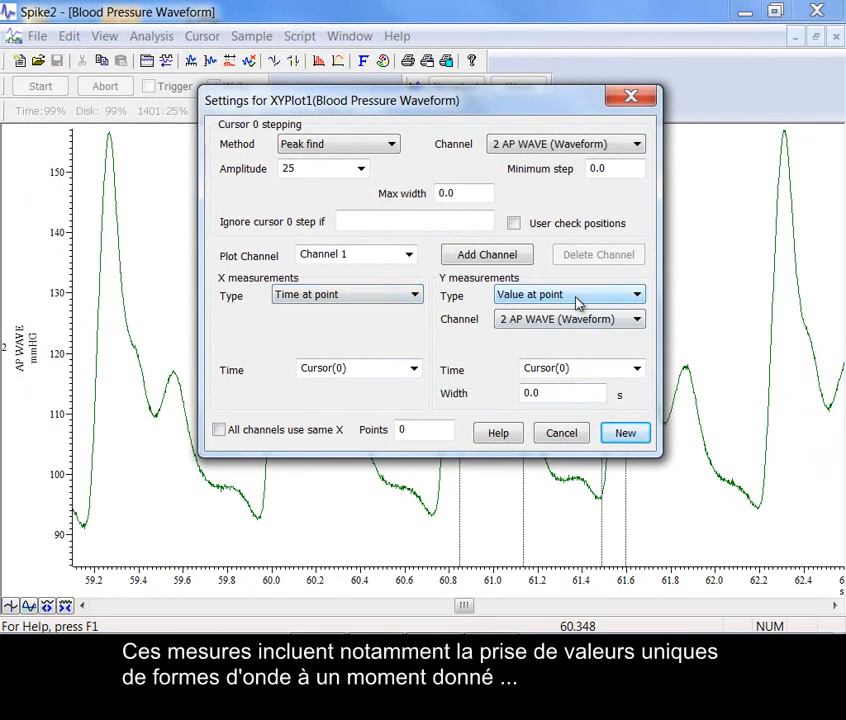
{"action": "left_click", "coordinate": [577, 298]}
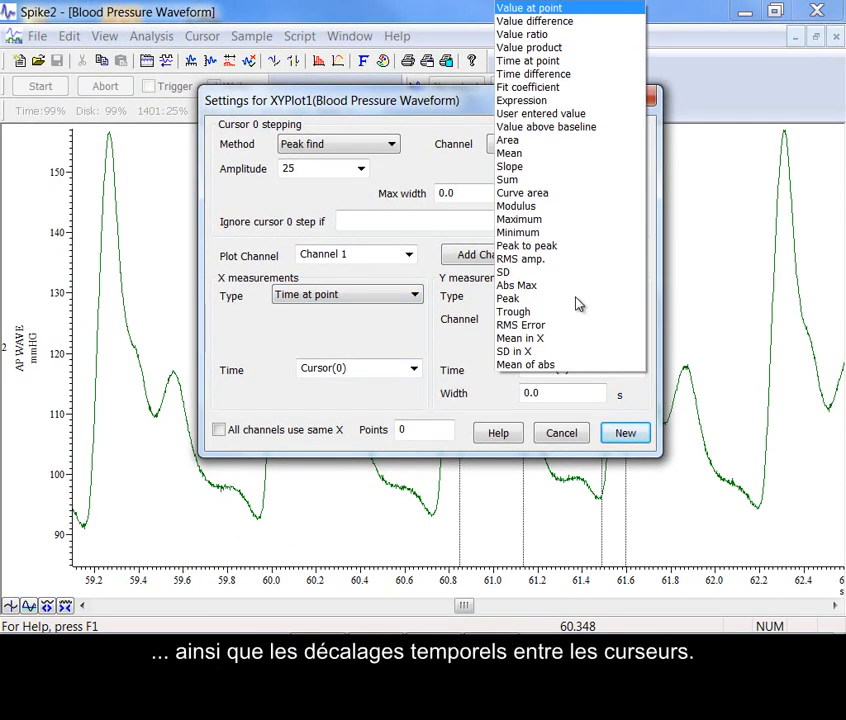
{"action": "left_click", "coordinate": [563, 74]}
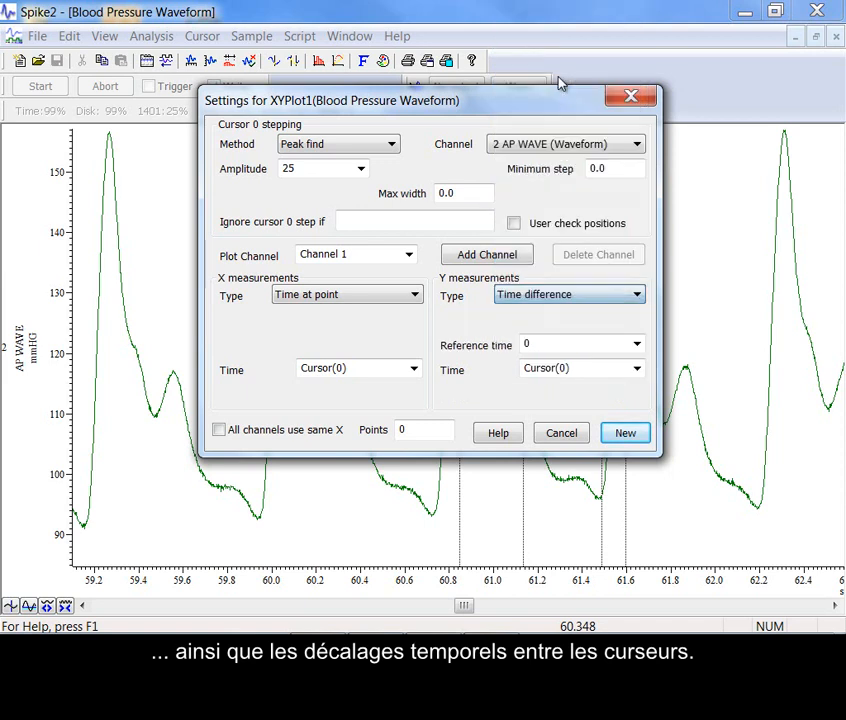
{"action": "left_click", "coordinate": [637, 344]}
{"action": "left_click", "coordinate": [578, 361]}
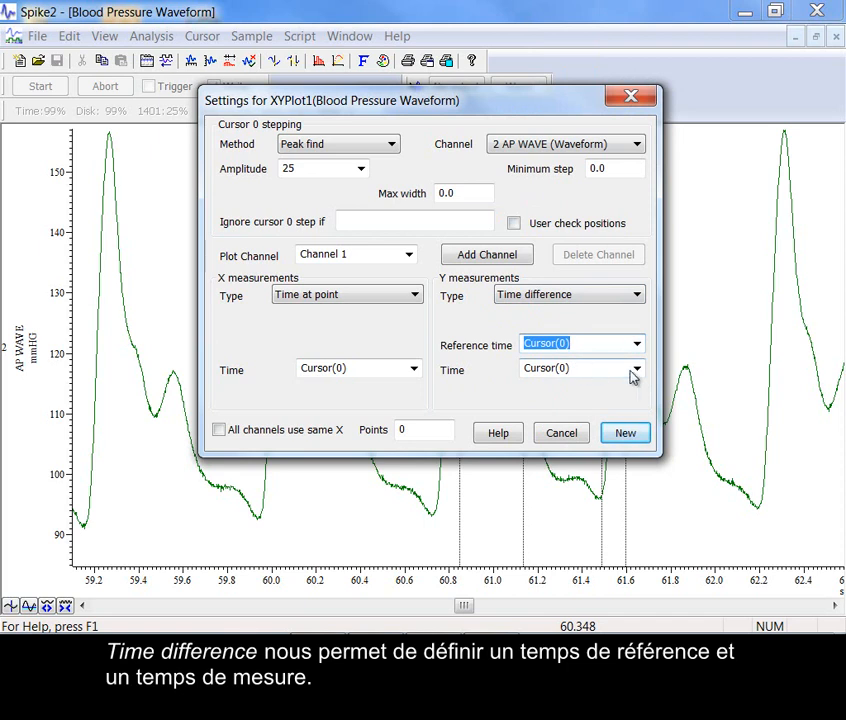
{"action": "left_click", "coordinate": [637, 369]}
{"action": "left_click", "coordinate": [587, 399]}
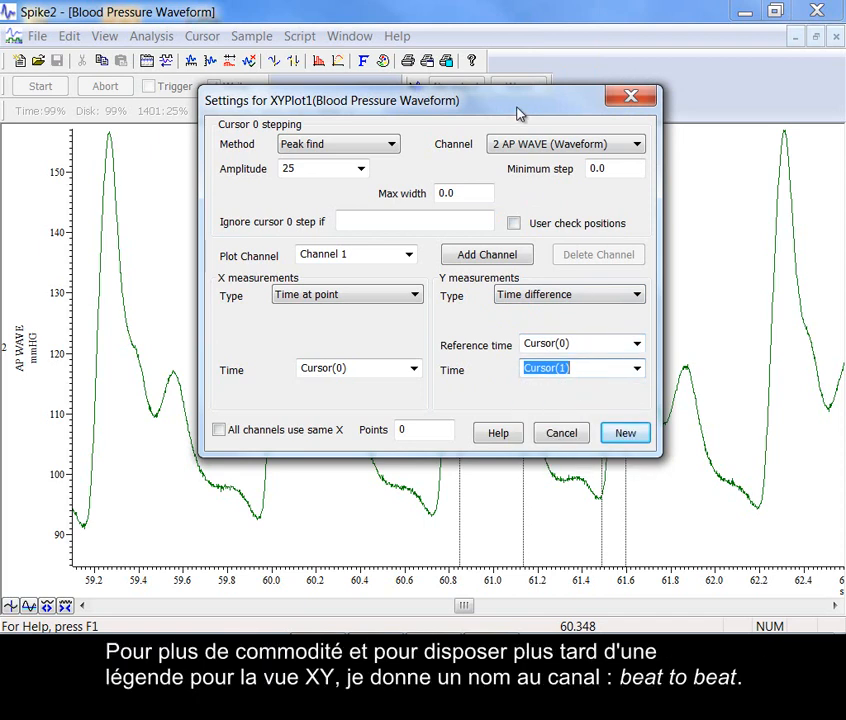
Rename the first XY plot channel as BT-BT, moving the settings dialog clear of the cursors
{"action": "left_click_drag", "start_coordinate": [515, 112], "coordinate": [325, 129]}
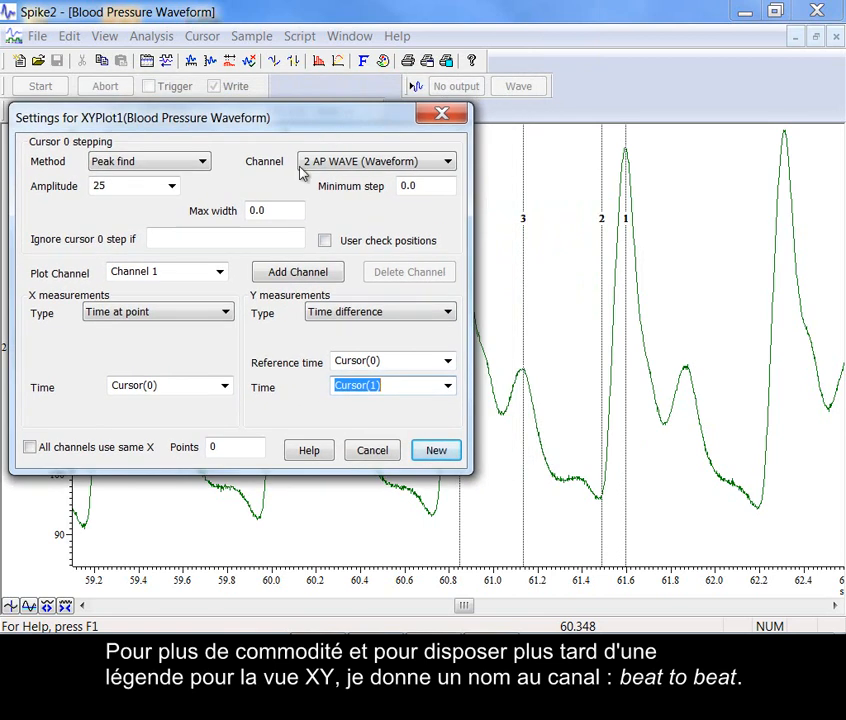
{"action": "left_click", "coordinate": [200, 271]}
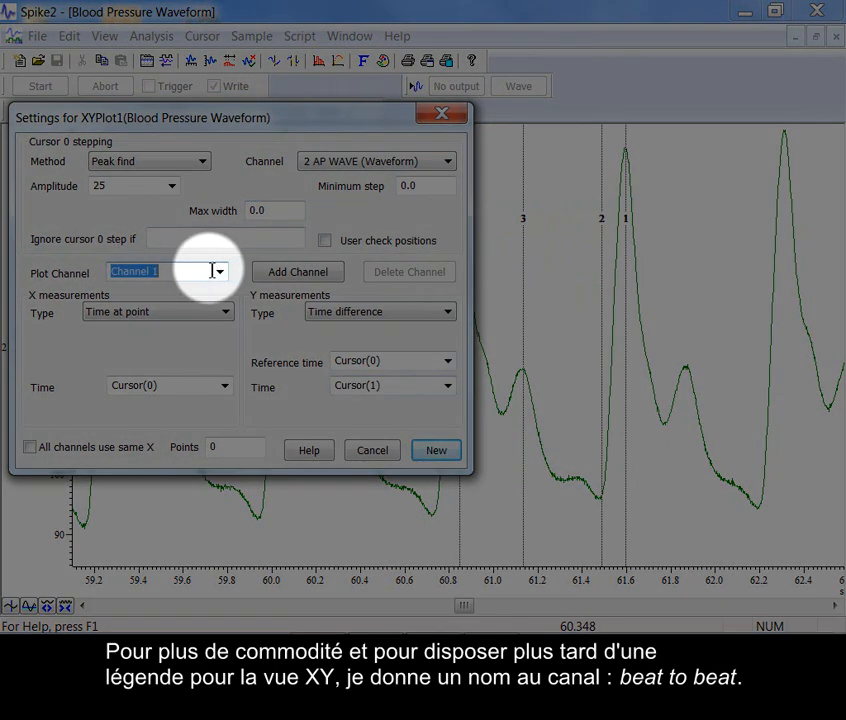
{"action": "type", "text": "BT"}
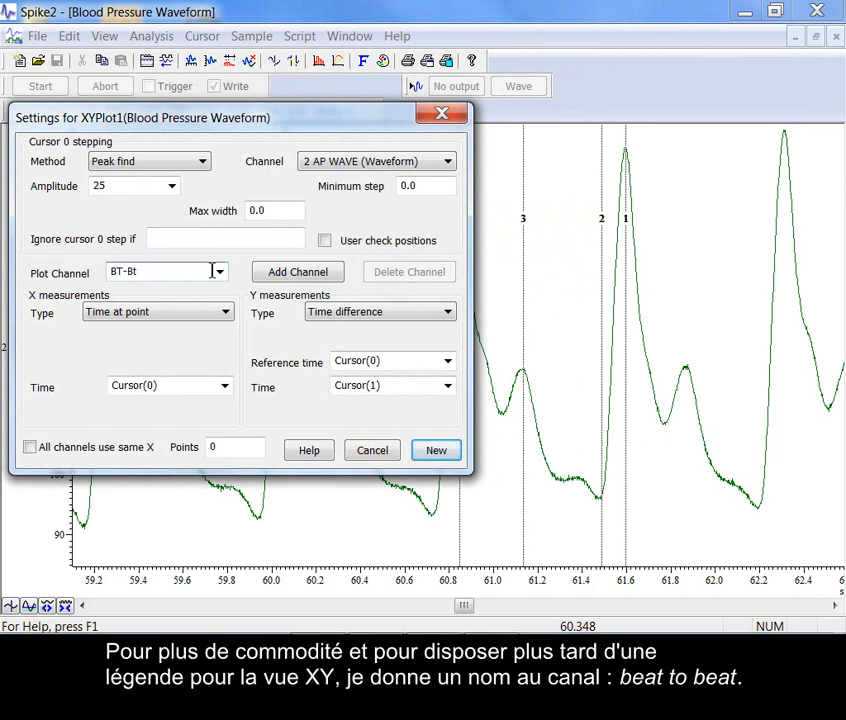
{"action": "type", "text": "-BT"}
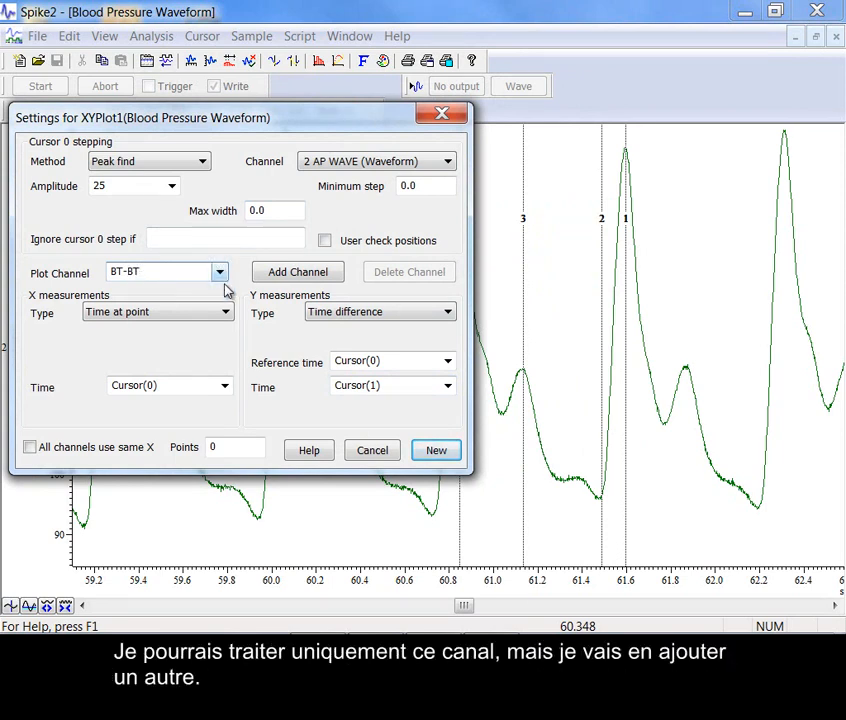
Add a second plot channel named Systol with its Y measurement type set to Value at point
{"action": "left_click", "coordinate": [284, 275]}
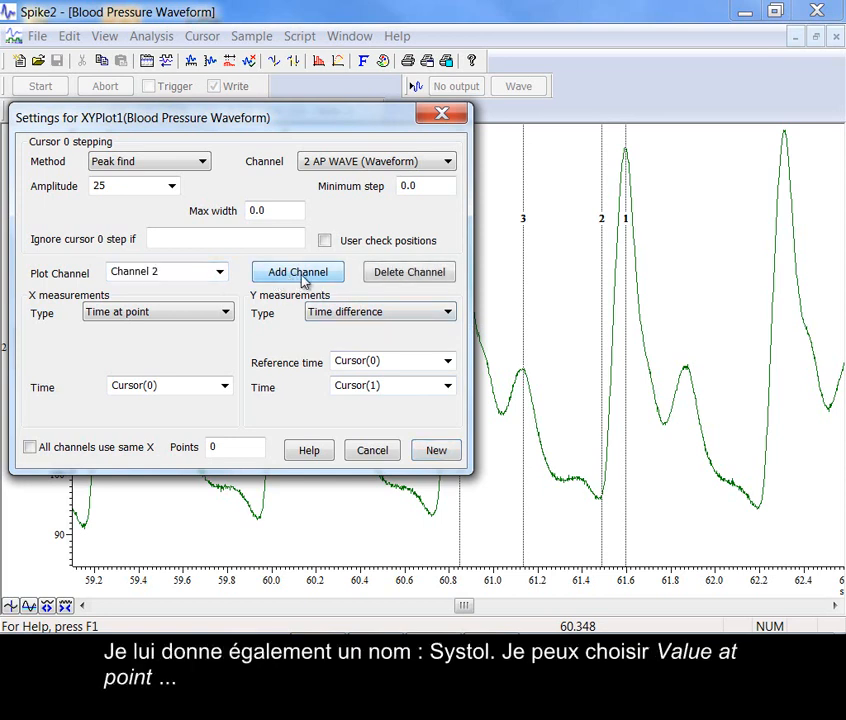
{"action": "left_click", "coordinate": [187, 275]}
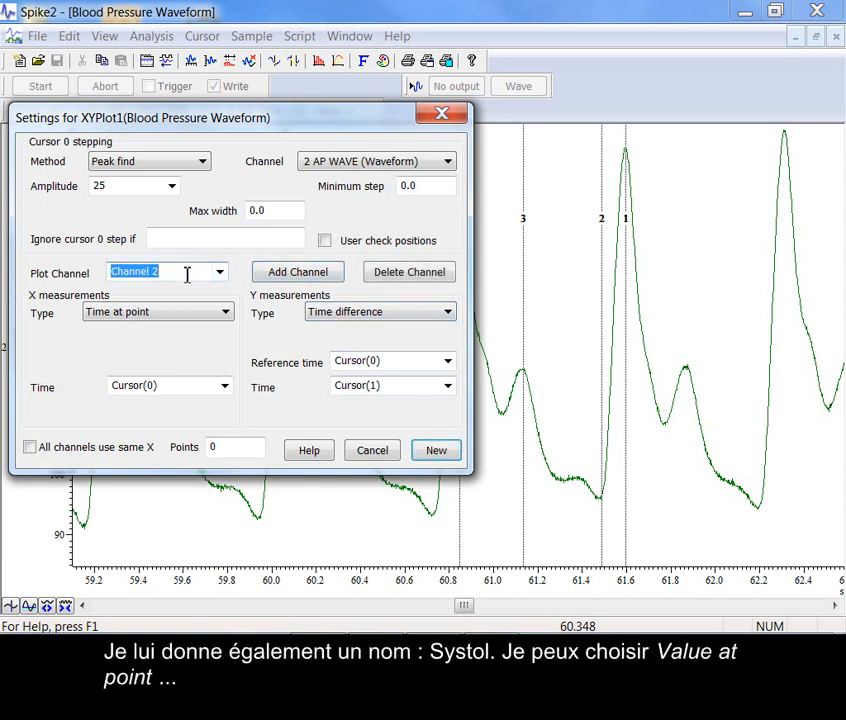
{"action": "type", "text": "Systol"}
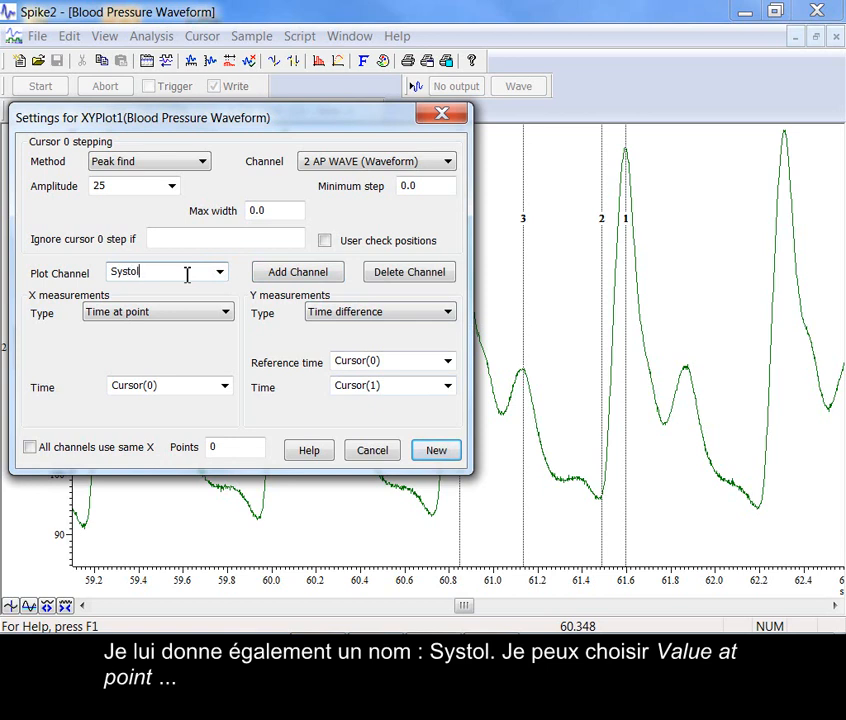
{"action": "left_click", "coordinate": [338, 312]}
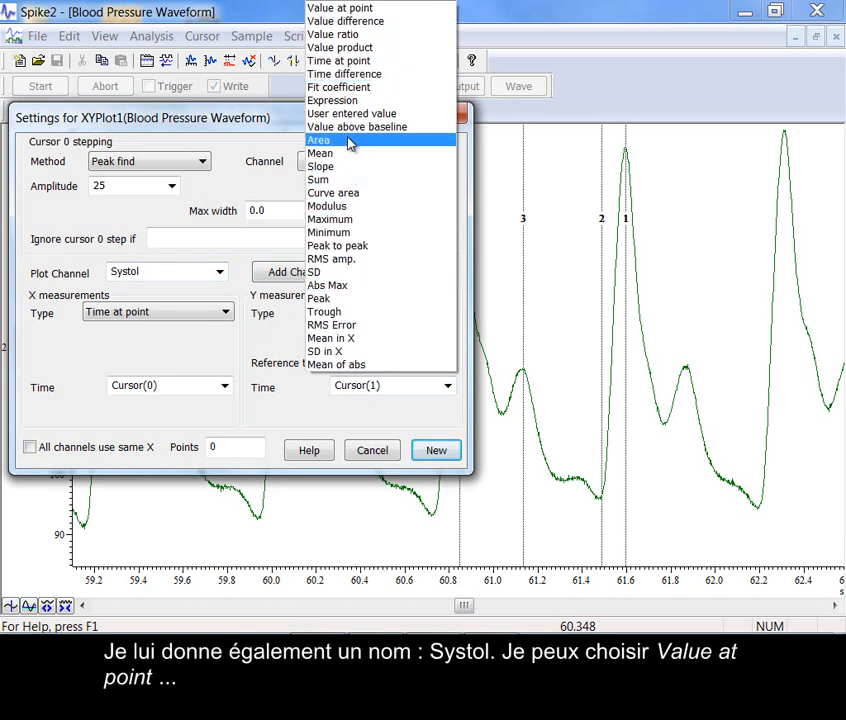
{"action": "left_click", "coordinate": [355, 8]}
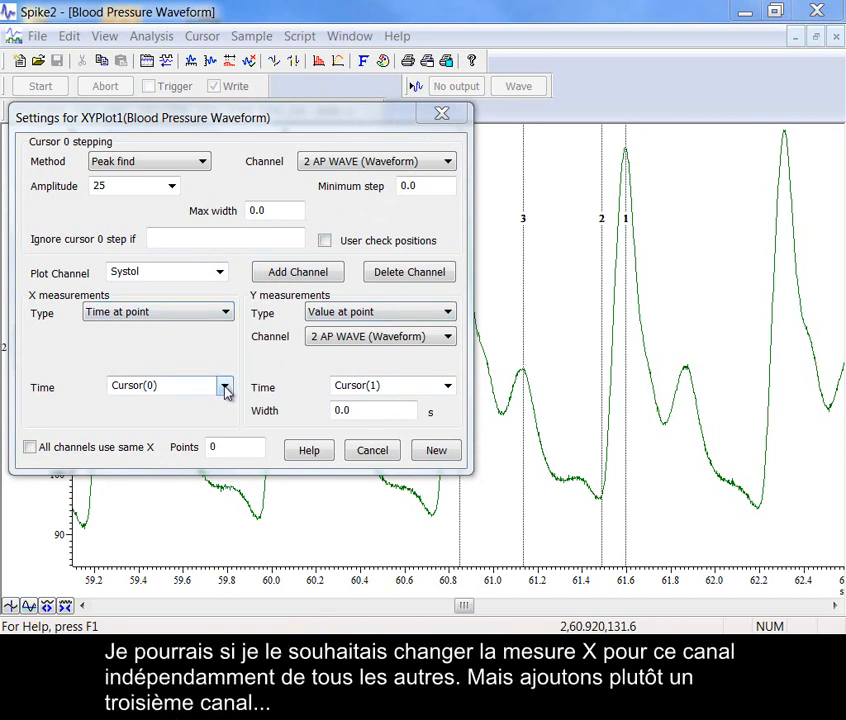
Add a third plot channel named Diastol with both its X and Y measurement times set to Cursor(2)
{"action": "left_click", "coordinate": [283, 271]}
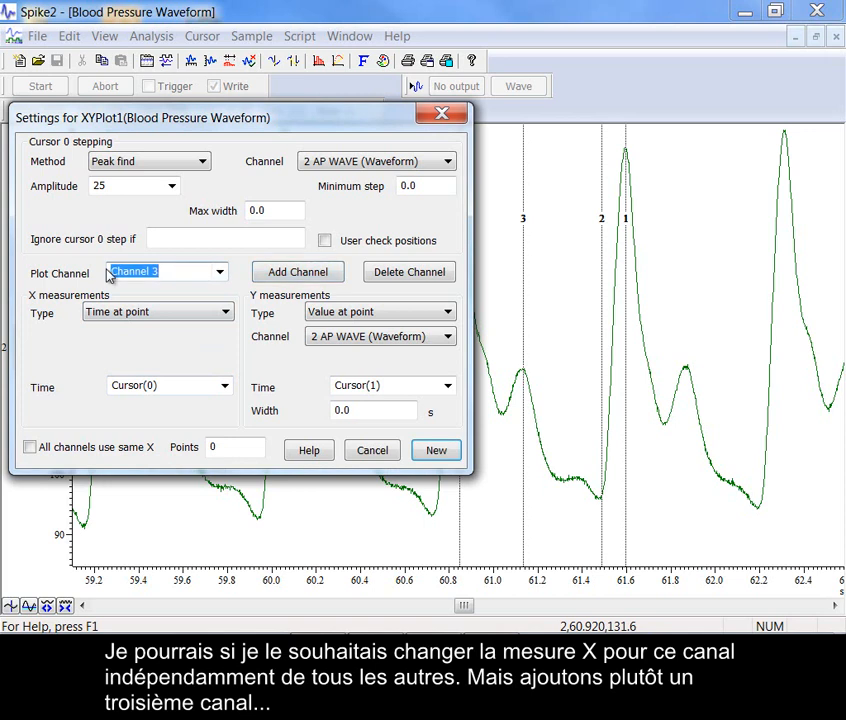
{"action": "key", "text": "BackSpace"}
{"action": "type", "text": "Diastol"}
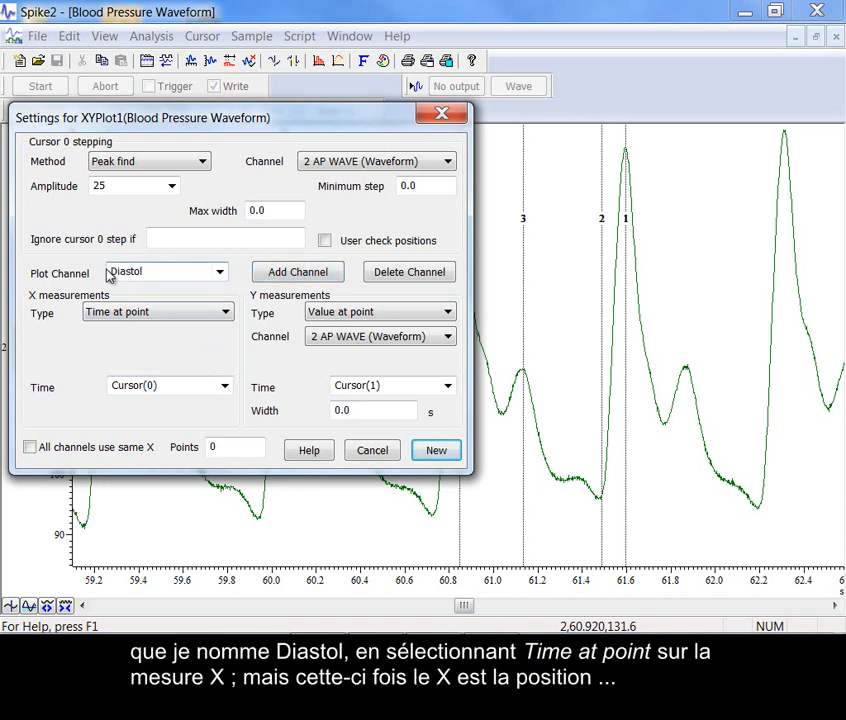
{"action": "left_click", "coordinate": [222, 387]}
{"action": "left_click", "coordinate": [220, 429]}
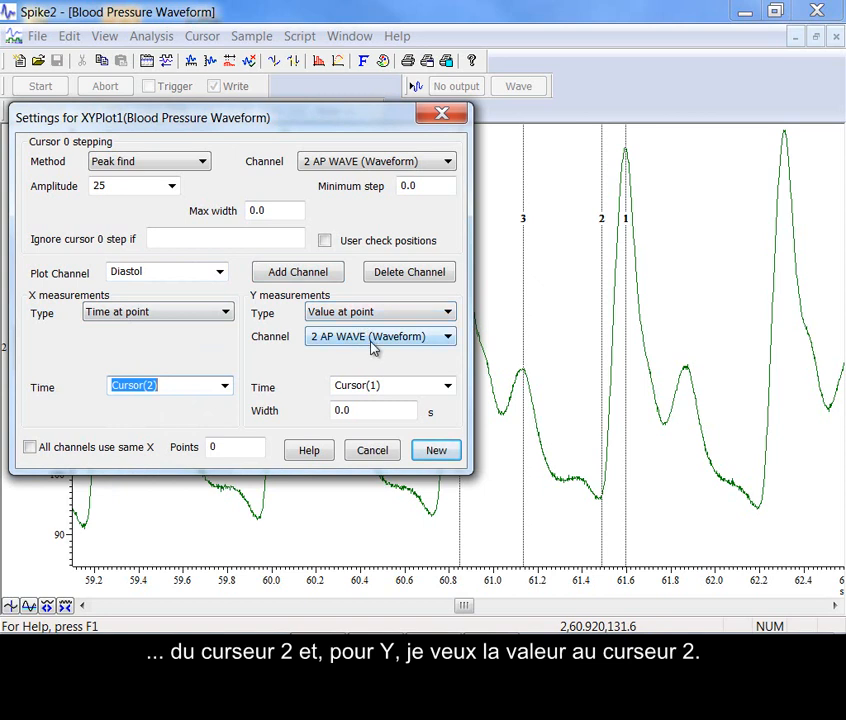
{"action": "left_click", "coordinate": [447, 386]}
{"action": "left_click", "coordinate": [395, 429]}
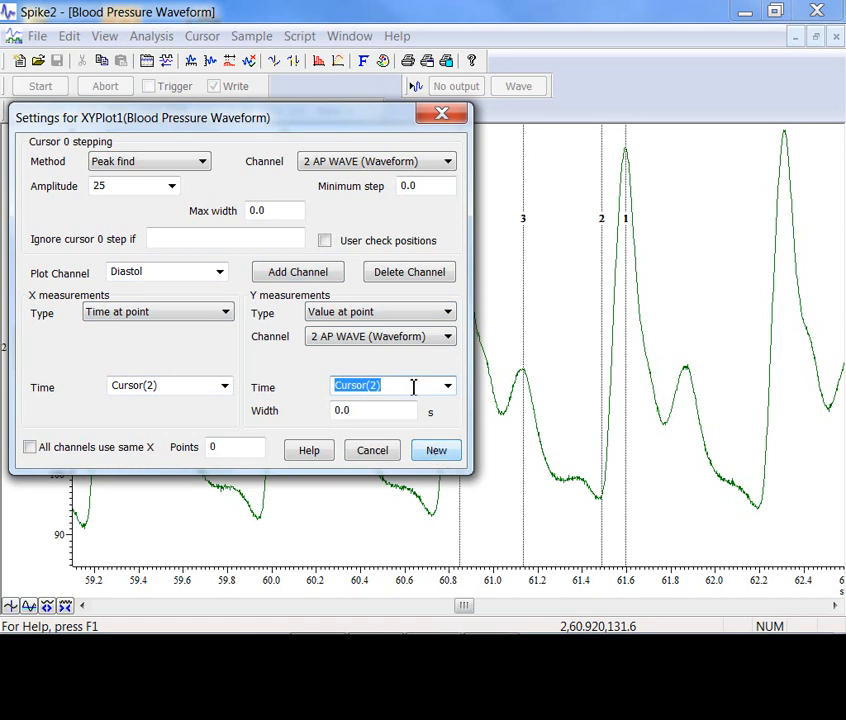
Go back to the Systol plot channel and set its Y measurement time to Cursor(0)
{"action": "left_click", "coordinate": [220, 272]}
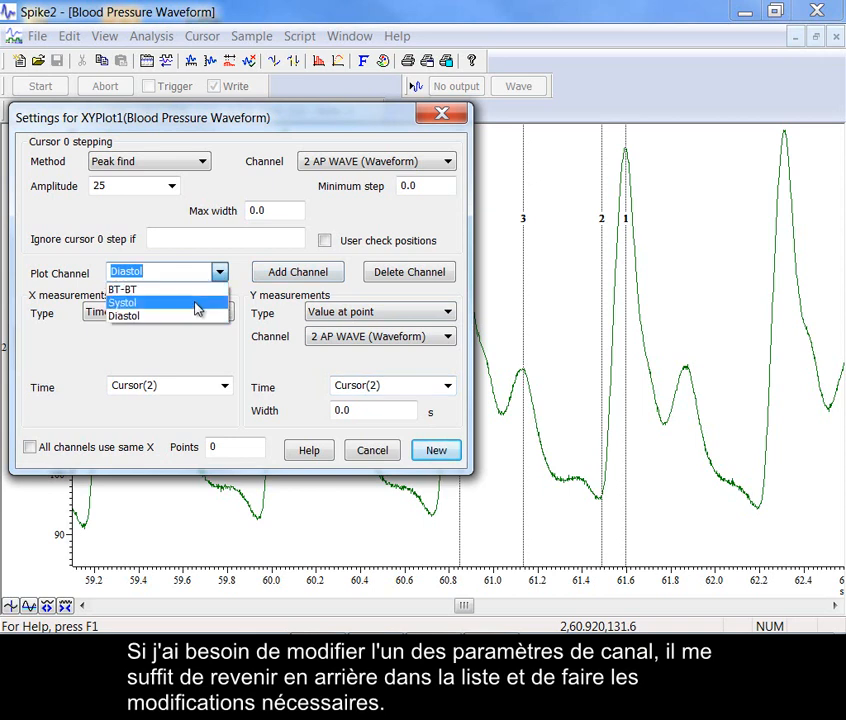
{"action": "left_click", "coordinate": [197, 303]}
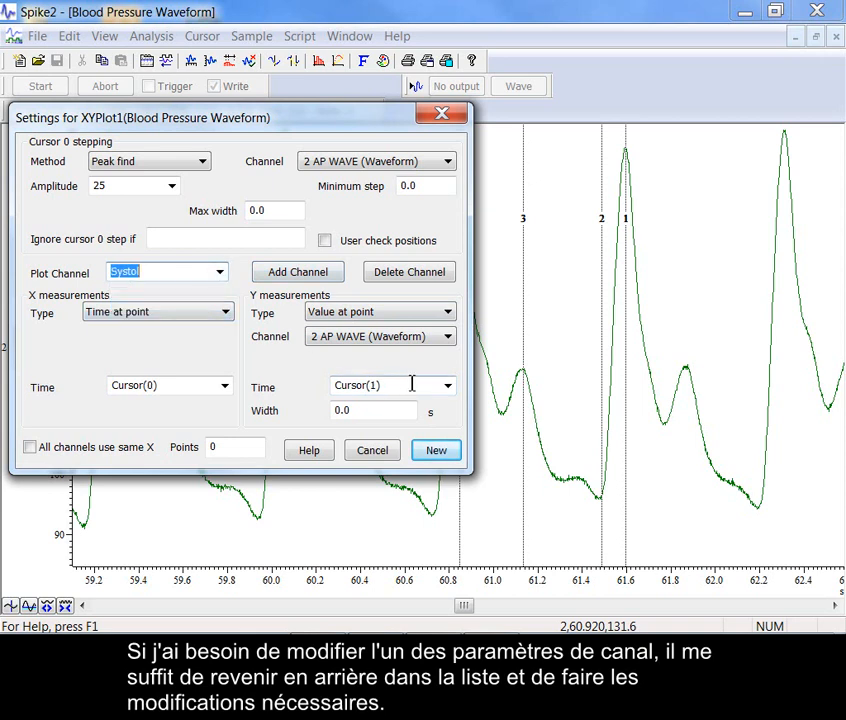
{"action": "left_click", "coordinate": [447, 386]}
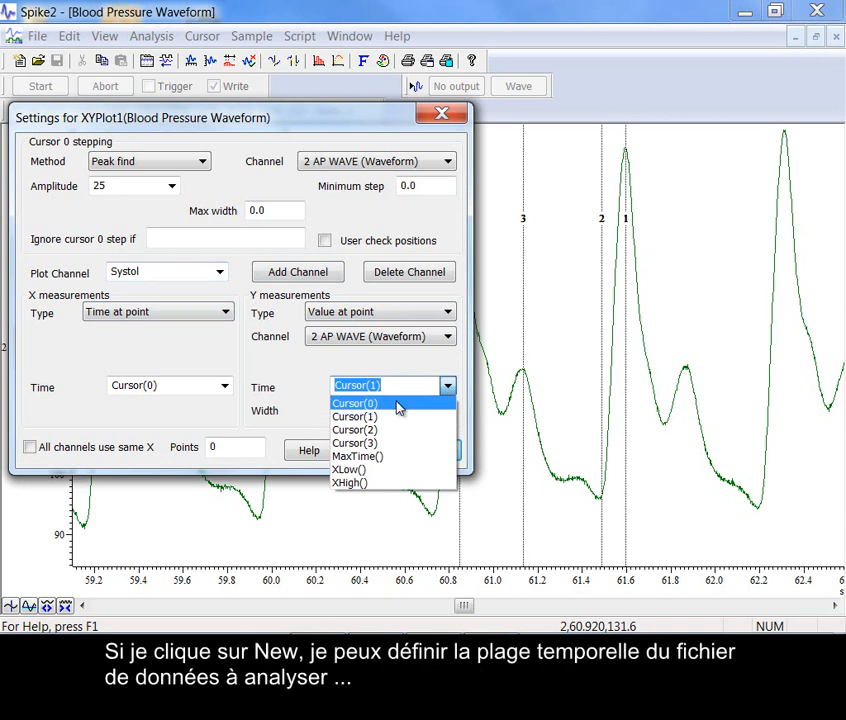
{"action": "left_click", "coordinate": [399, 401]}
Create the XY plot and process all data from 0.0 to 119.999 seconds
{"action": "left_click", "coordinate": [440, 455]}
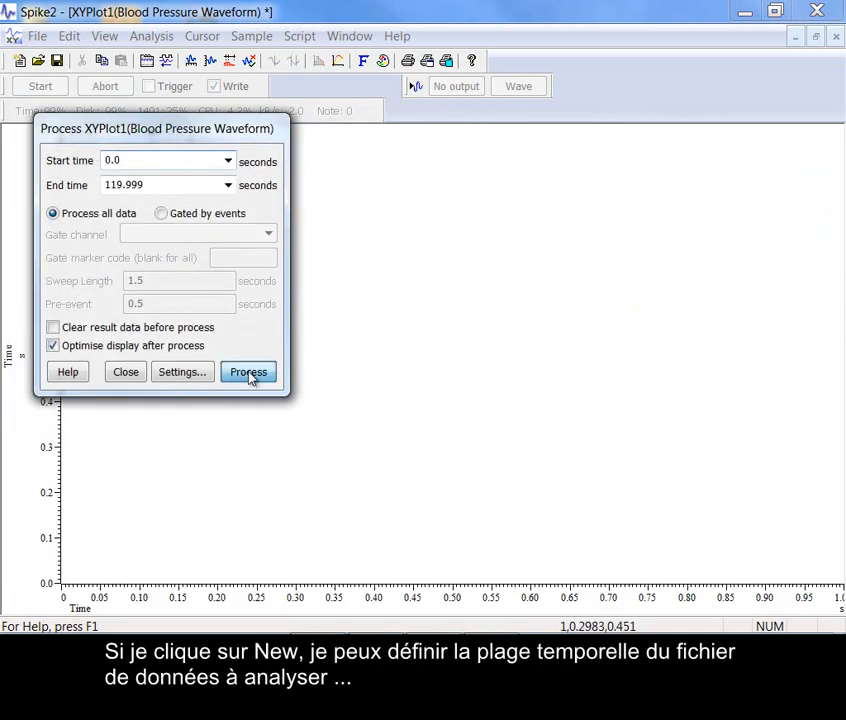
{"action": "left_click", "coordinate": [249, 373]}
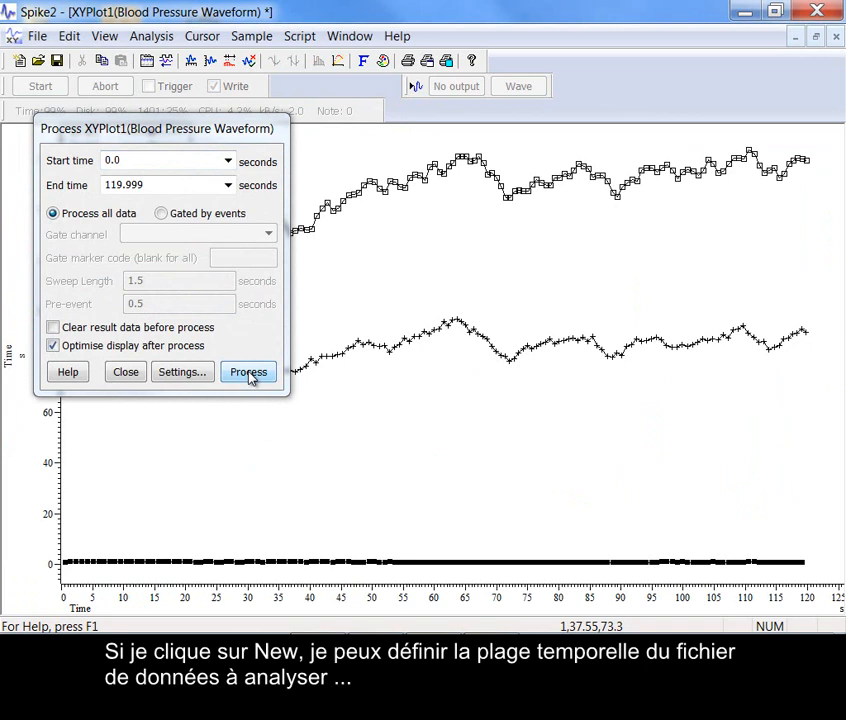
{"action": "left_click", "coordinate": [126, 372]}
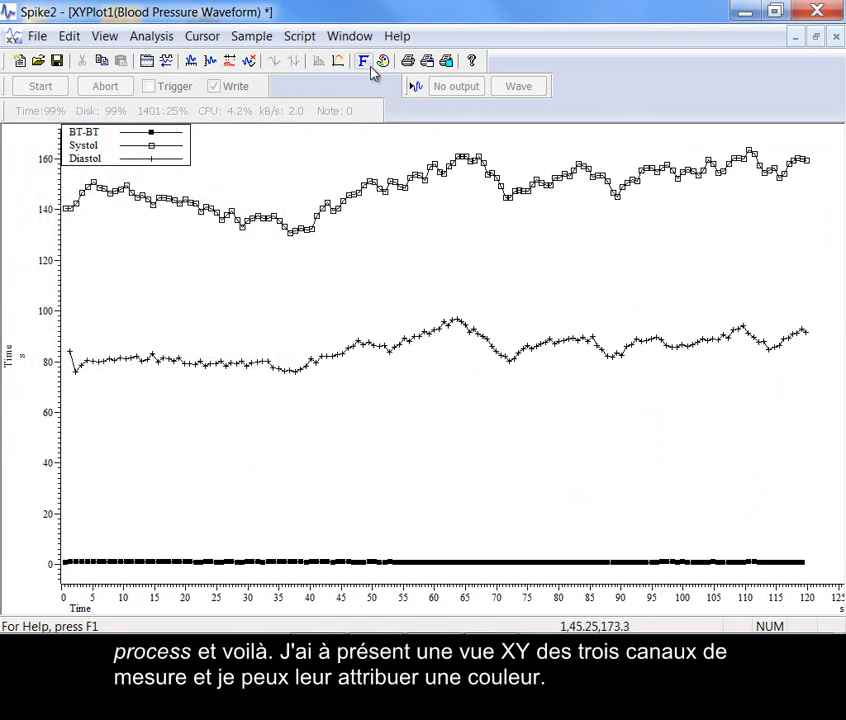
Set the primary colours of the plotted channels: Systol red, Diastol dark blue and BT-BT green
{"action": "left_click", "coordinate": [382, 61]}
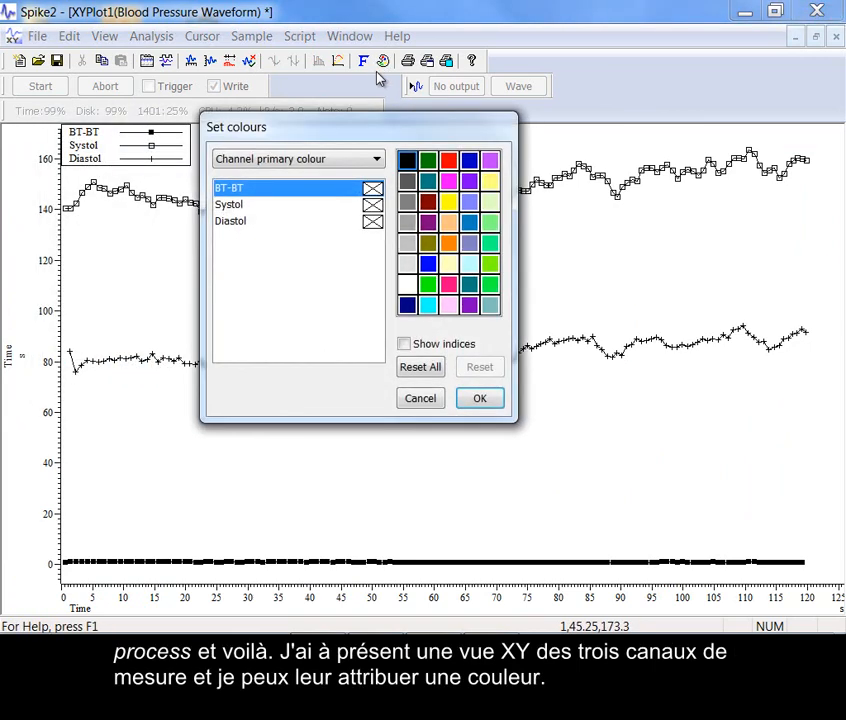
{"action": "left_click", "coordinate": [226, 205]}
{"action": "left_click", "coordinate": [449, 160]}
{"action": "left_click", "coordinate": [376, 221]}
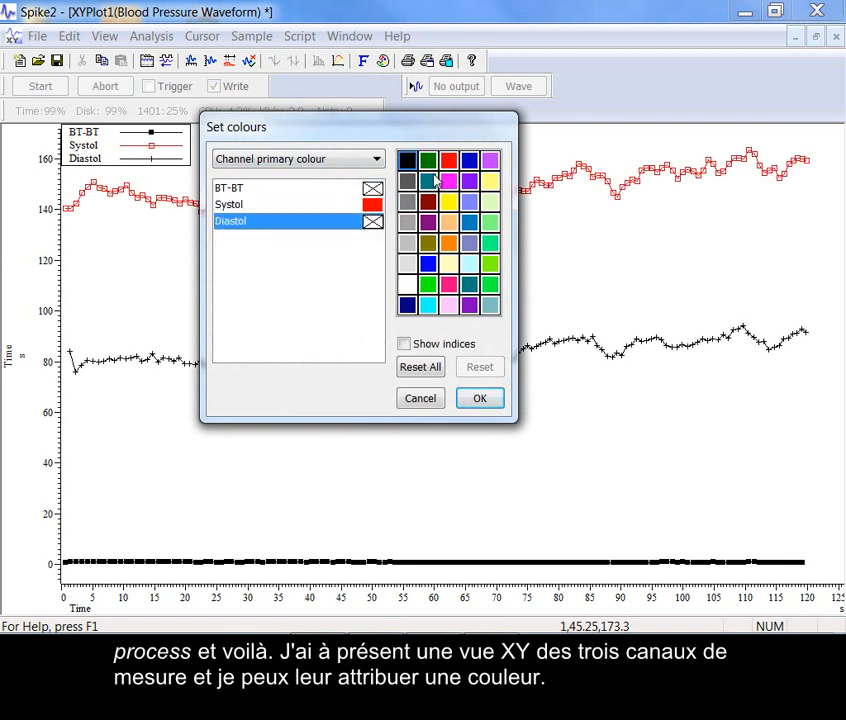
{"action": "left_click", "coordinate": [469, 160]}
{"action": "left_click", "coordinate": [365, 188]}
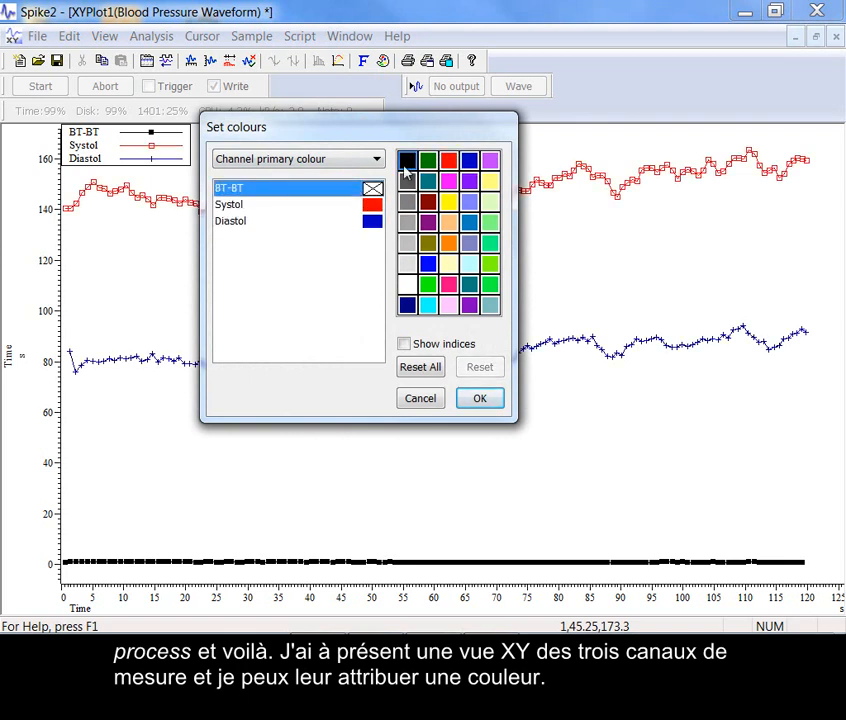
{"action": "left_click", "coordinate": [489, 284]}
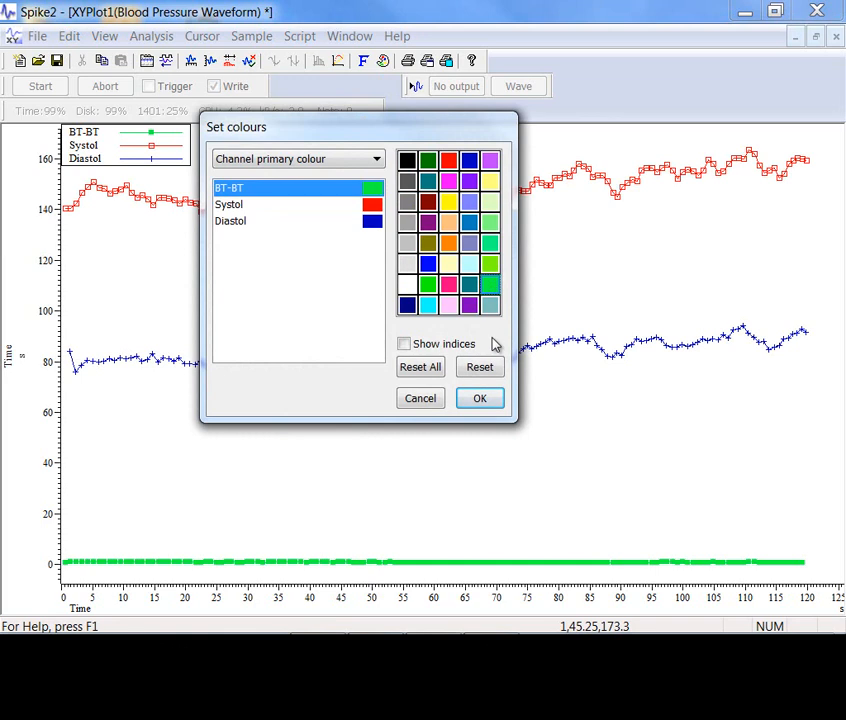
{"action": "left_click", "coordinate": [479, 398]}
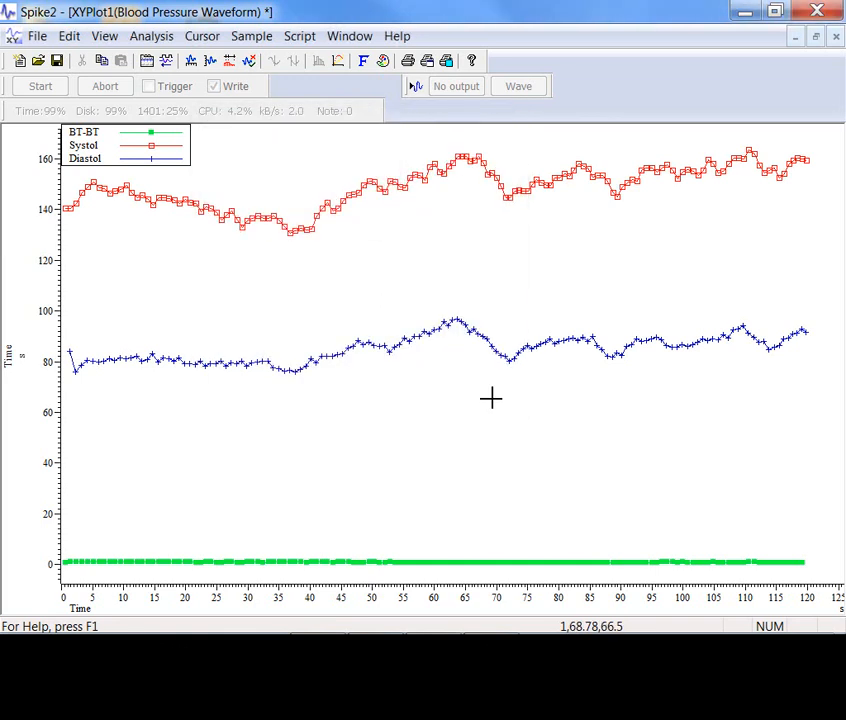
Restore the maximised XY plot to a smaller window and tile the open windows vertically
{"action": "left_click", "coordinate": [815, 36]}
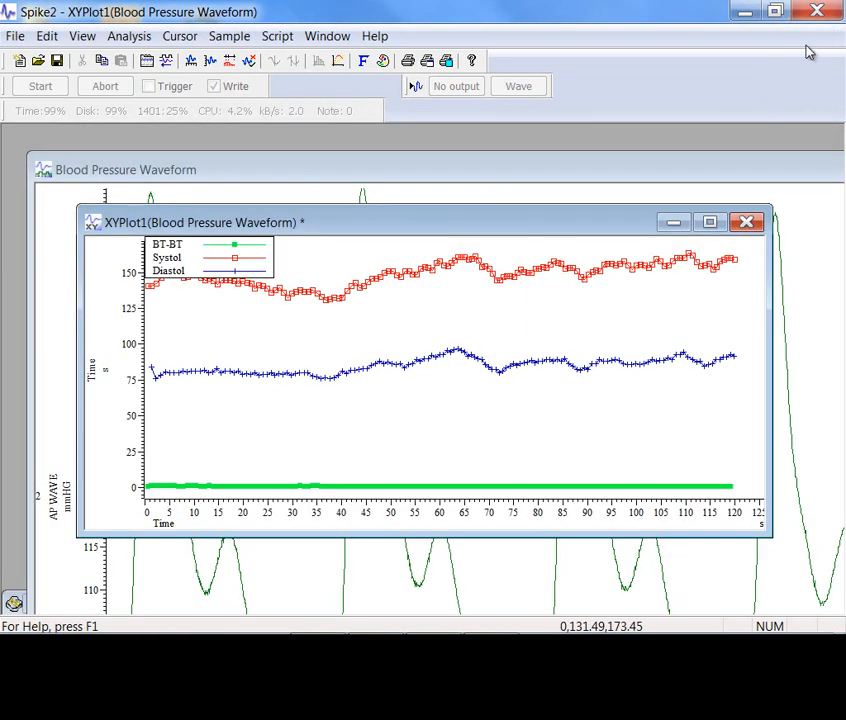
{"action": "left_click_drag", "start_coordinate": [427, 227], "coordinate": [654, 303]}
{"action": "left_click", "coordinate": [337, 38]}
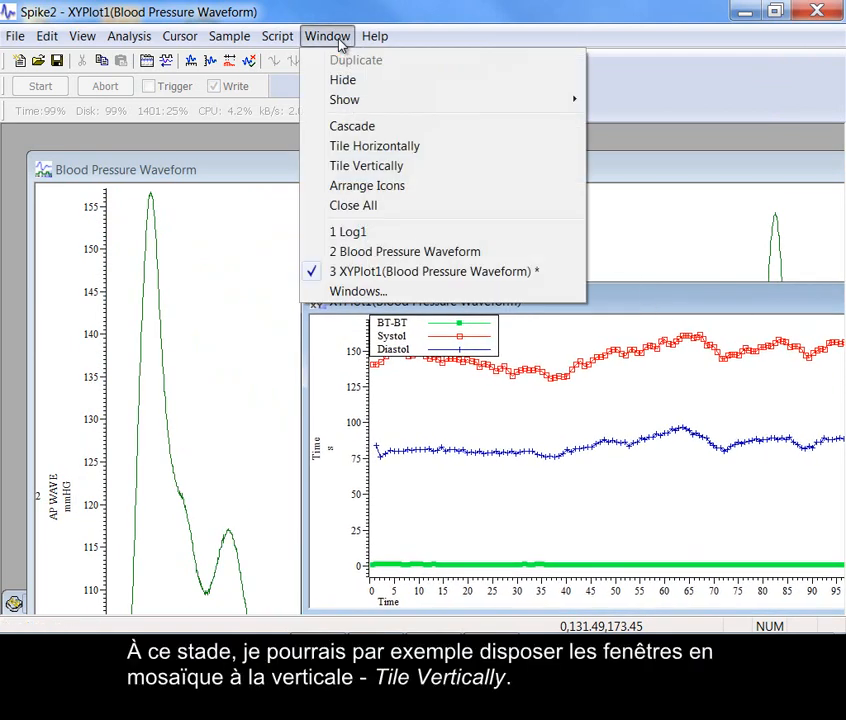
{"action": "left_click", "coordinate": [376, 166]}
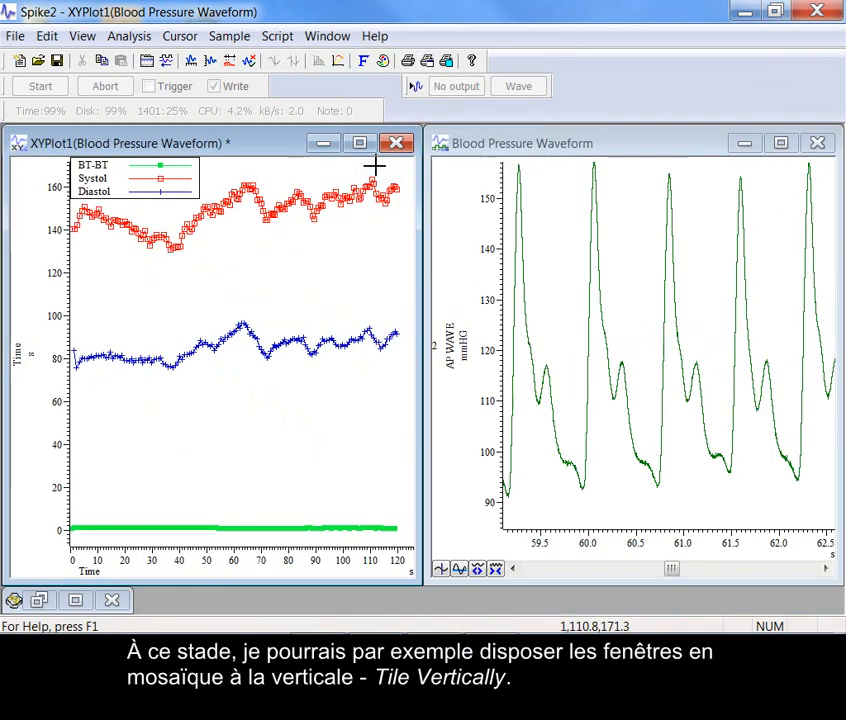
Give cursor 0 in the waveform view the user-defined label Systol and move it onto the systolic peak near 60.1 s
{"action": "left_click", "coordinate": [497, 148]}
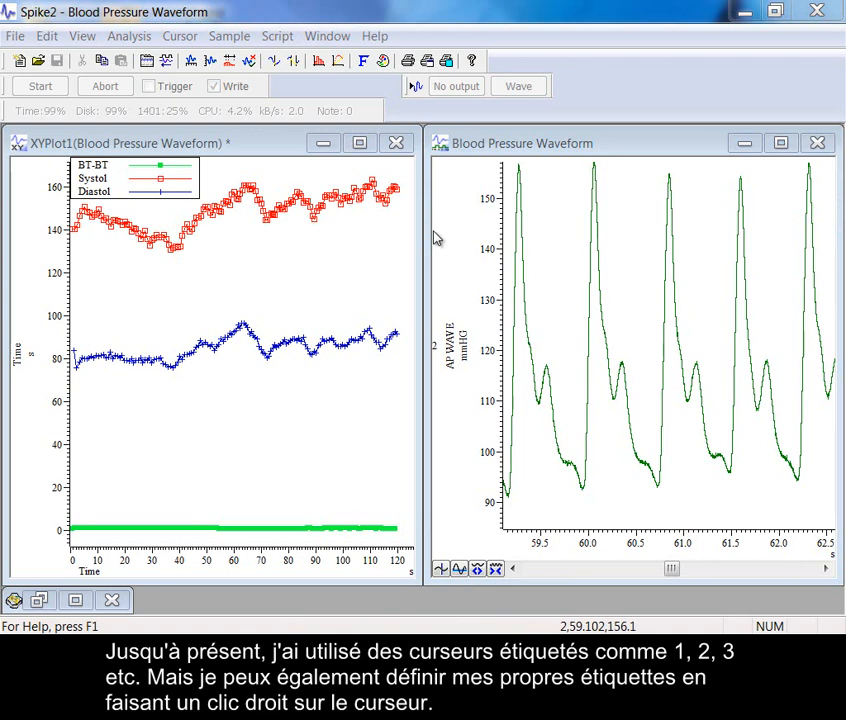
{"action": "left_click", "coordinate": [606, 147]}
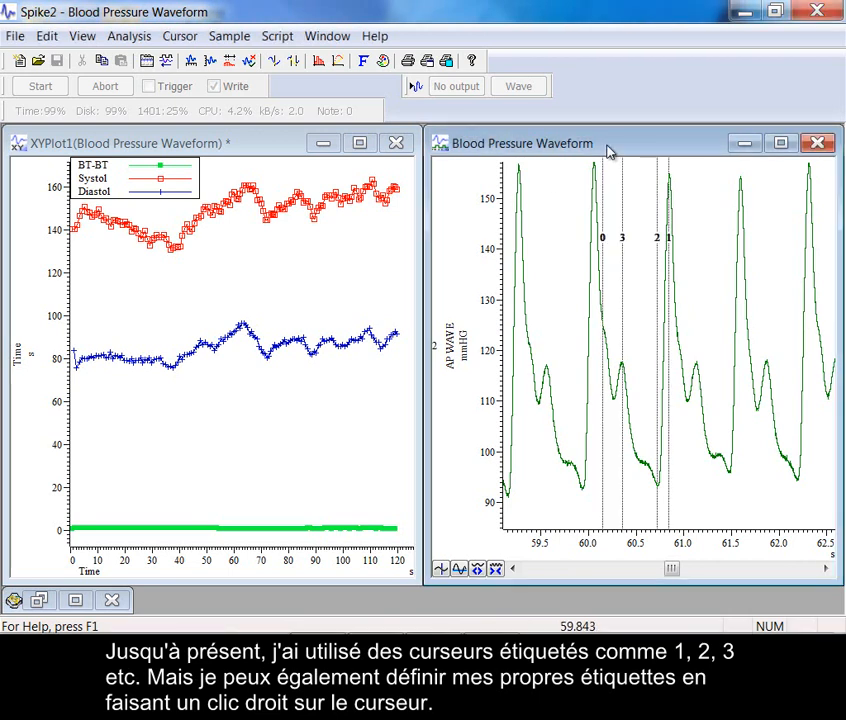
{"action": "right_click", "coordinate": [603, 195]}
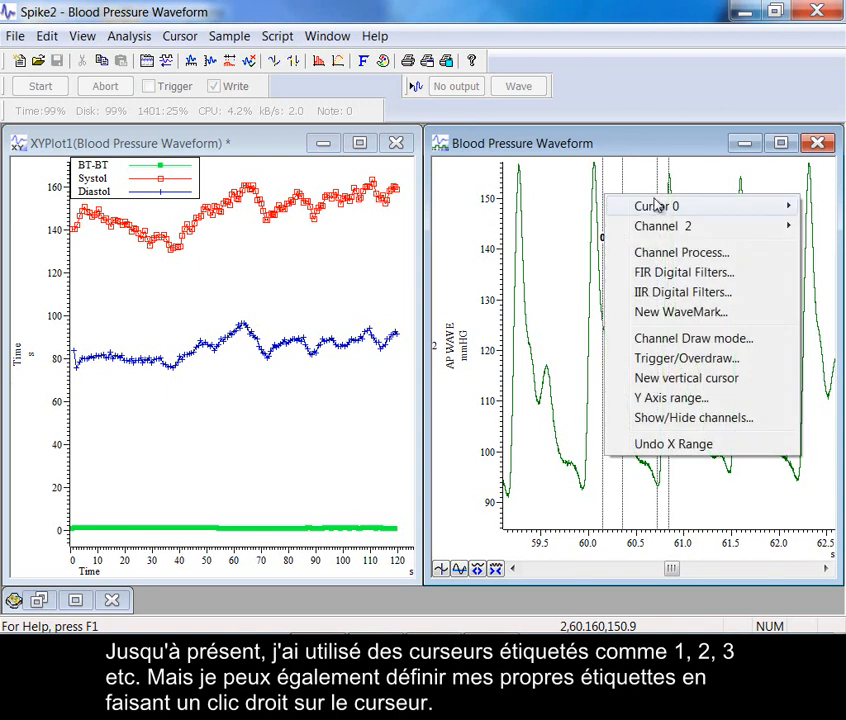
{"action": "mouse_move", "coordinate": [656, 204]}
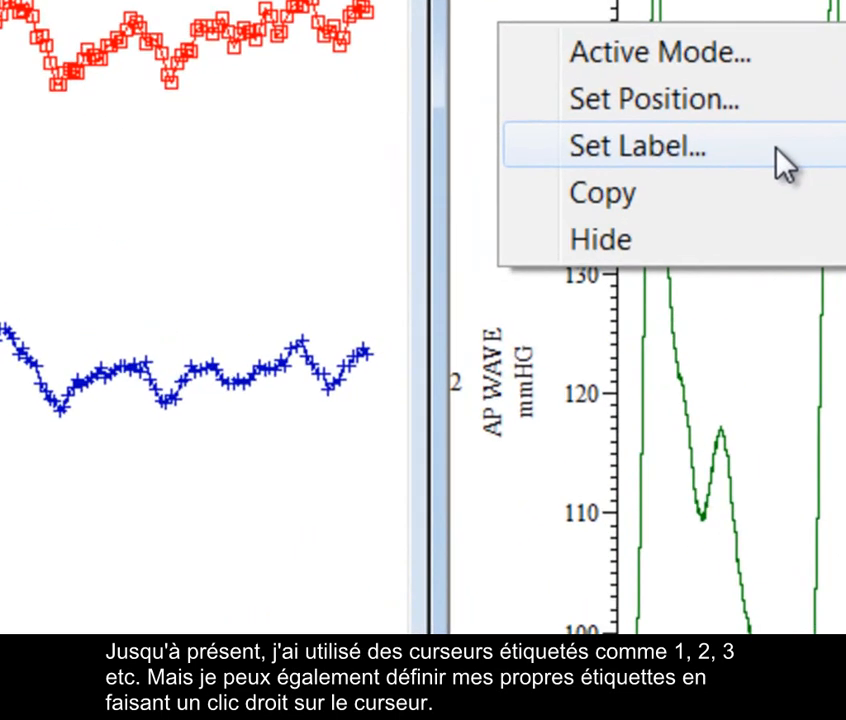
{"action": "left_click", "coordinate": [603, 231]}
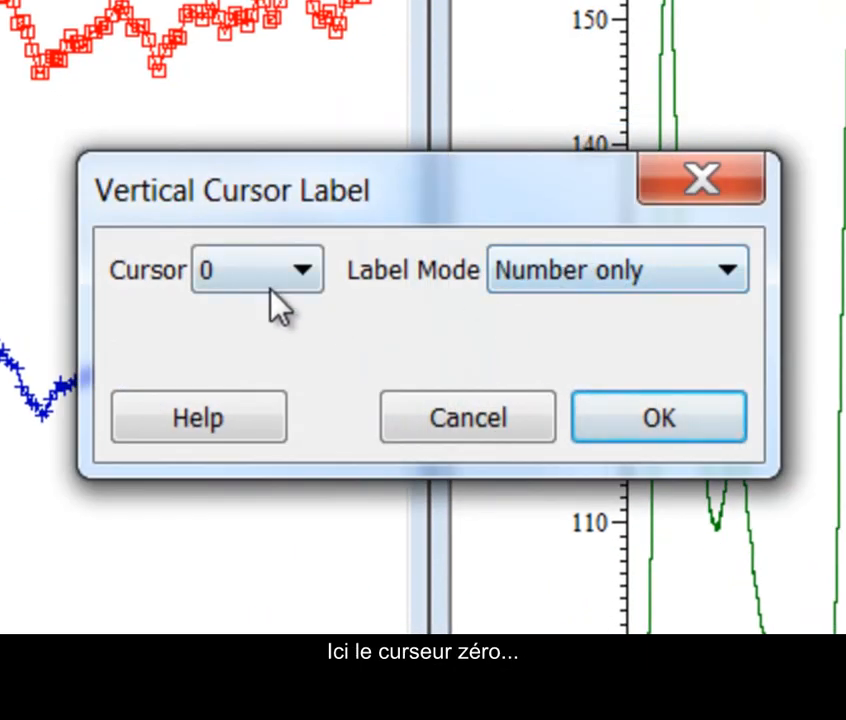
{"action": "left_click", "coordinate": [566, 291]}
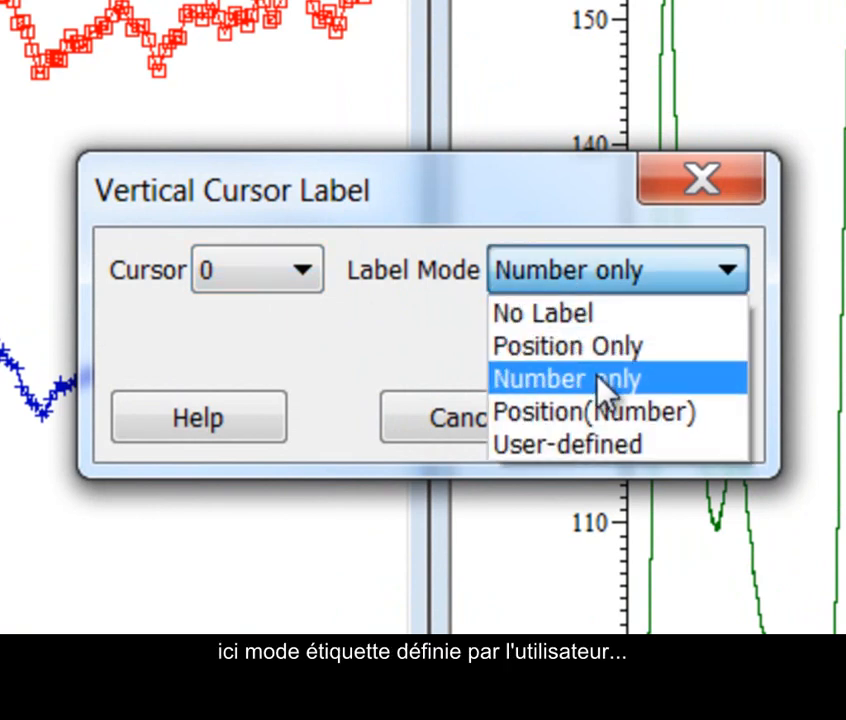
{"action": "left_click", "coordinate": [597, 452]}
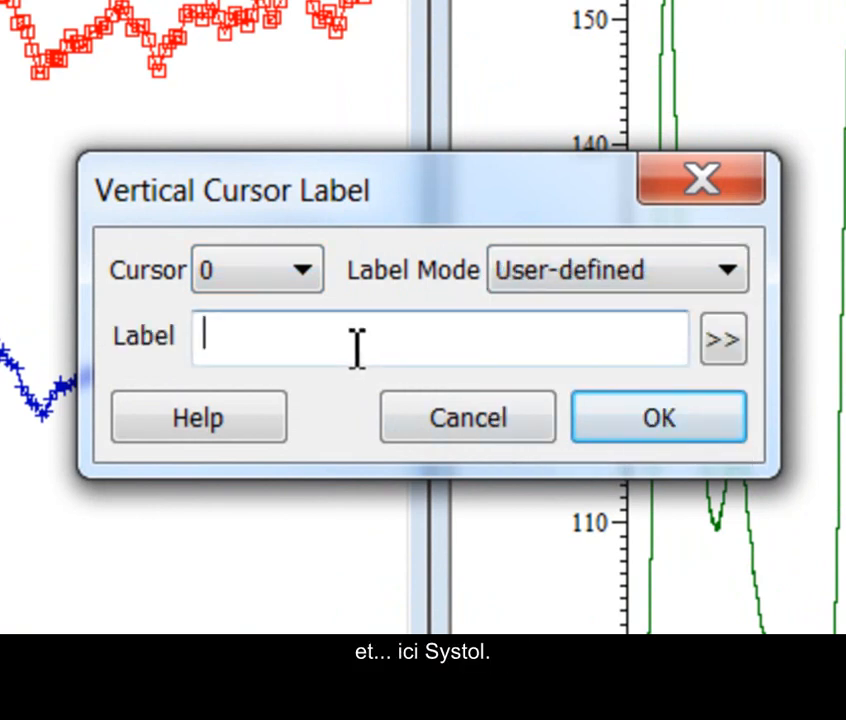
{"action": "type", "text": "Systol"}
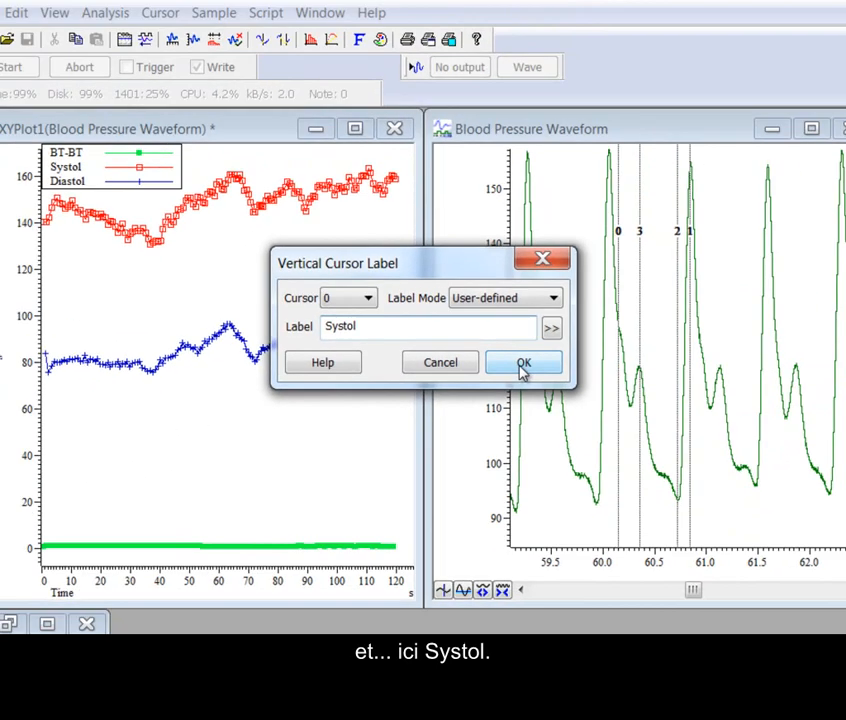
{"action": "left_click", "coordinate": [658, 417]}
{"action": "mouse_move", "coordinate": [604, 238]}
{"action": "left_mouse_down"}
{"action": "mouse_move", "coordinate": [614, 302]}
{"action": "mouse_move", "coordinate": [595, 210]}
{"action": "mouse_move", "coordinate": [595, 233]}
{"action": "left_mouse_up"}
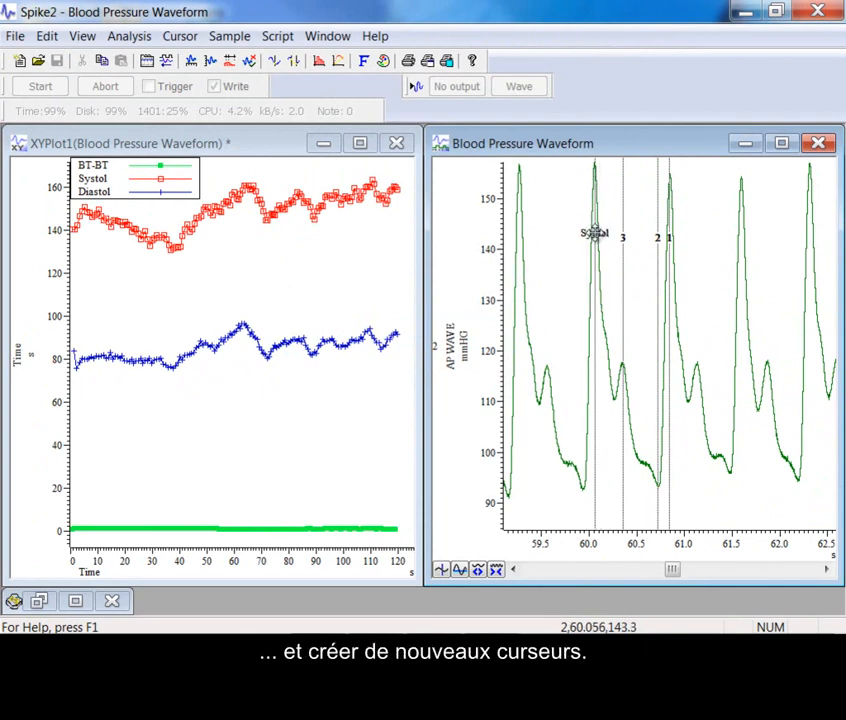
Give cursor 2 in the waveform view the user-defined label Diastol
{"action": "right_click", "coordinate": [660, 272]}
{"action": "mouse_move", "coordinate": [698, 280]}
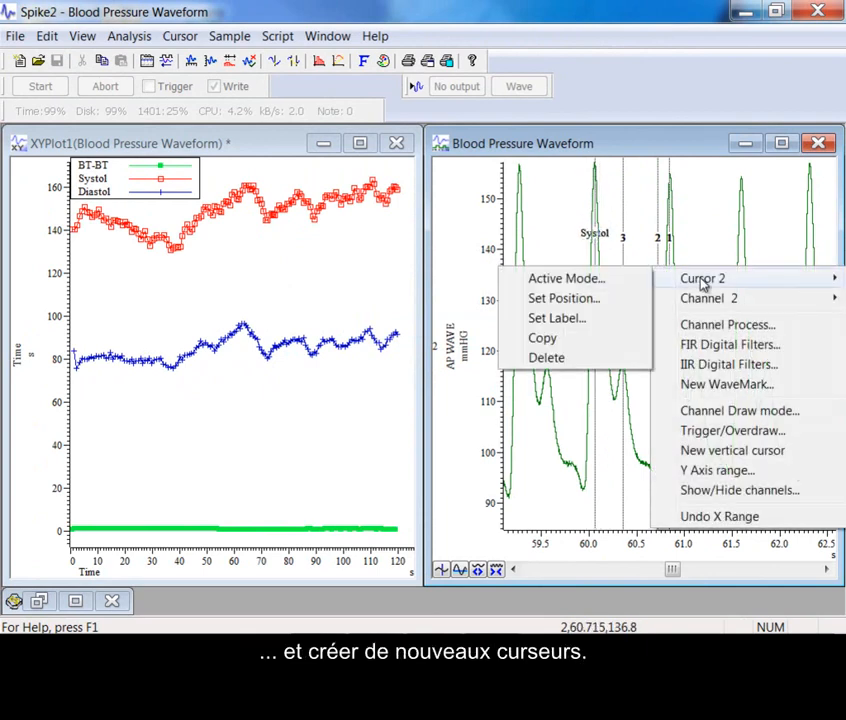
{"action": "left_click", "coordinate": [557, 318]}
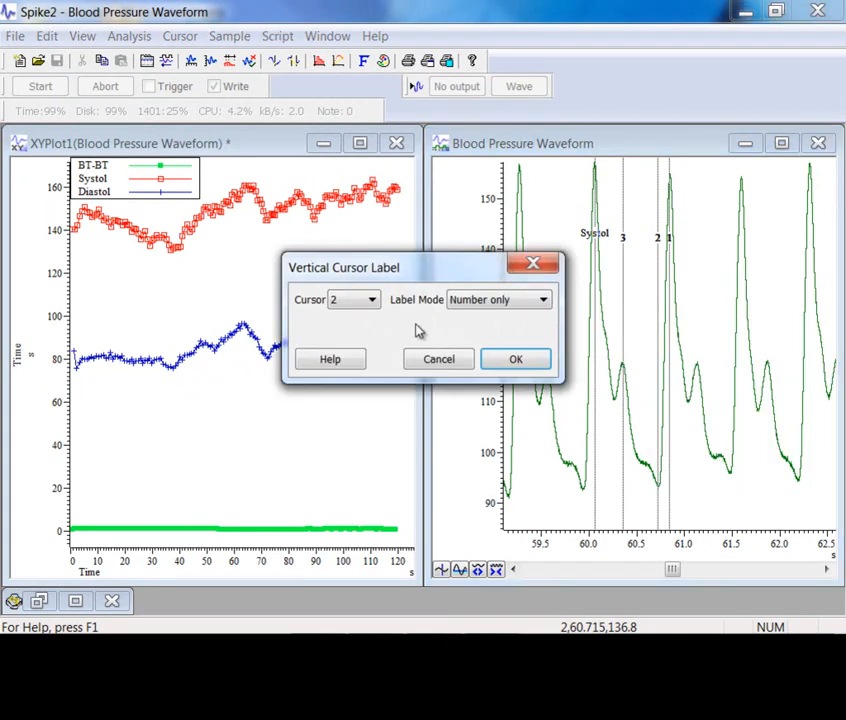
{"action": "left_click", "coordinate": [479, 303]}
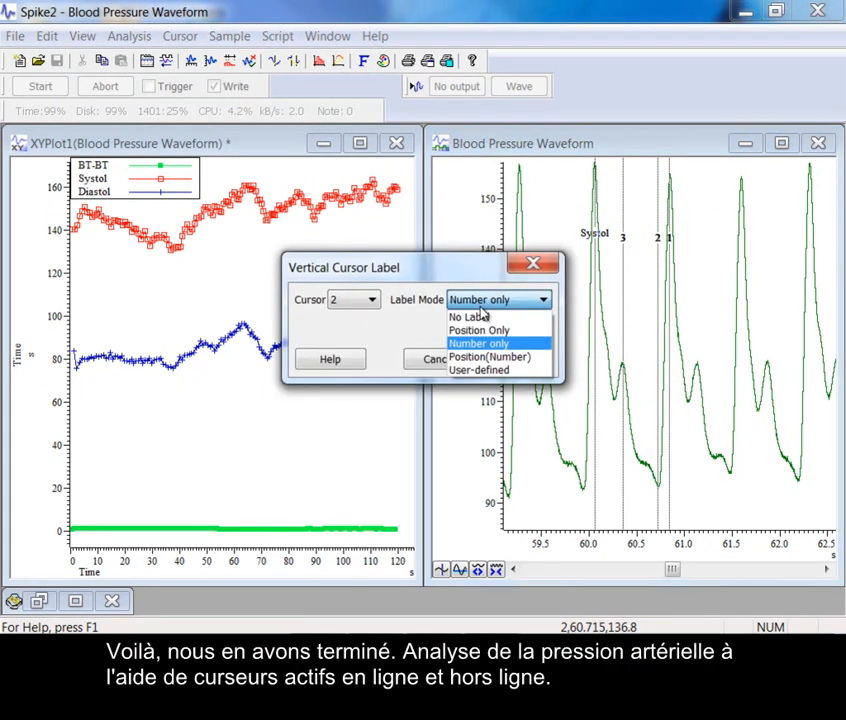
{"action": "left_click", "coordinate": [485, 371]}
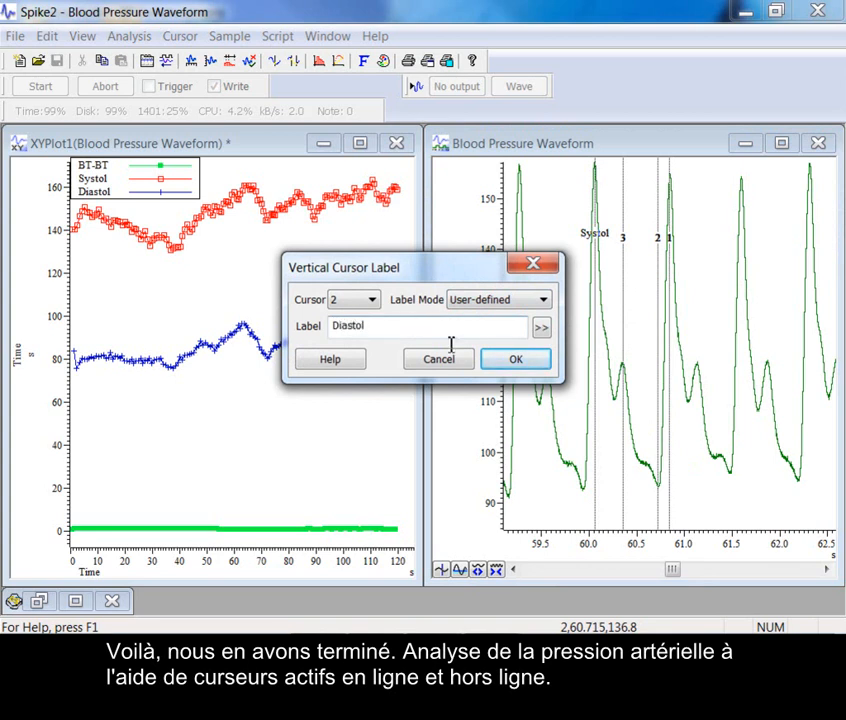
{"action": "left_click", "coordinate": [541, 360]}
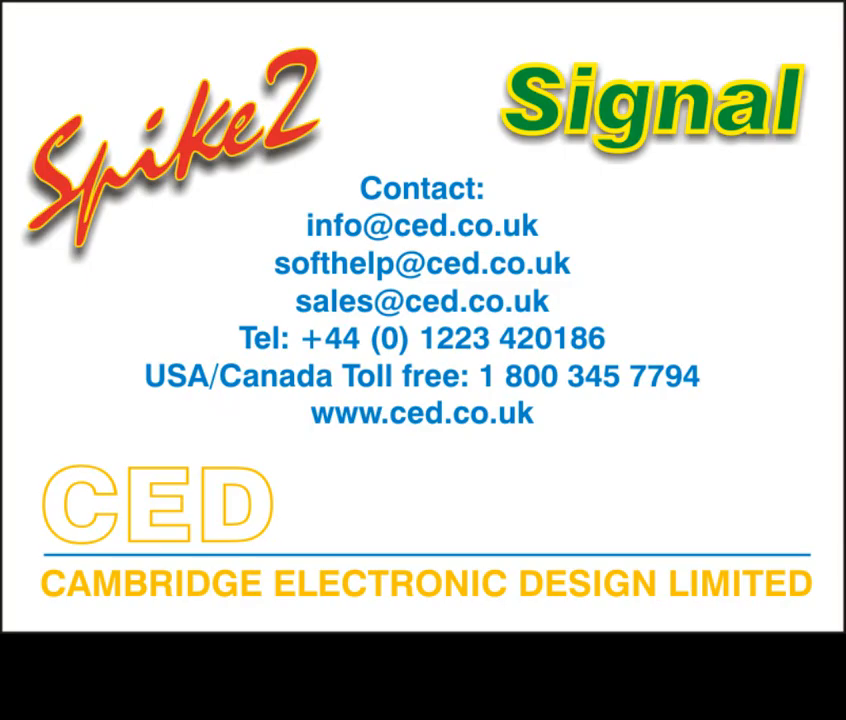